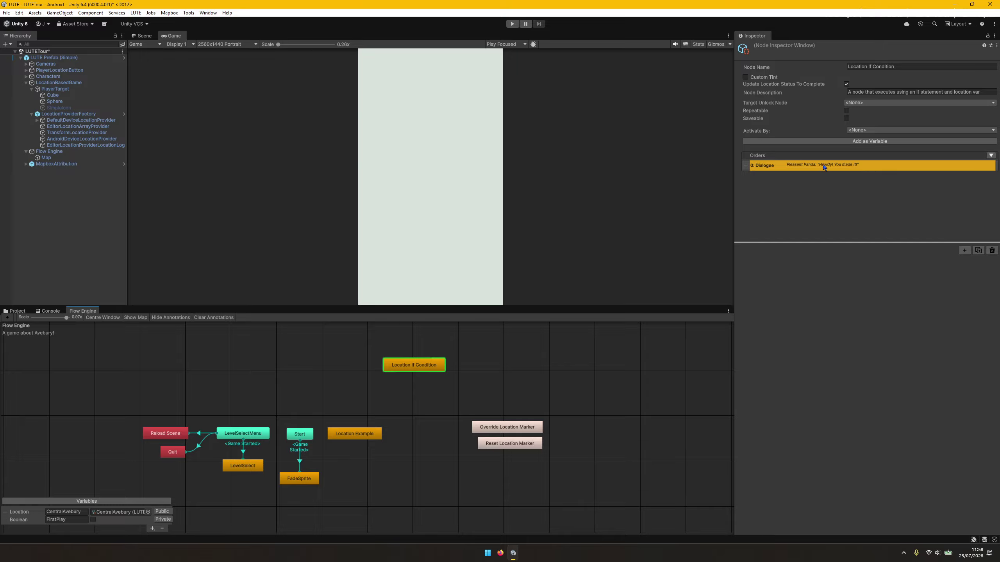
# Open the Dialogue order of the Location If Condition node and review its settings
pyautogui.click(826, 167)
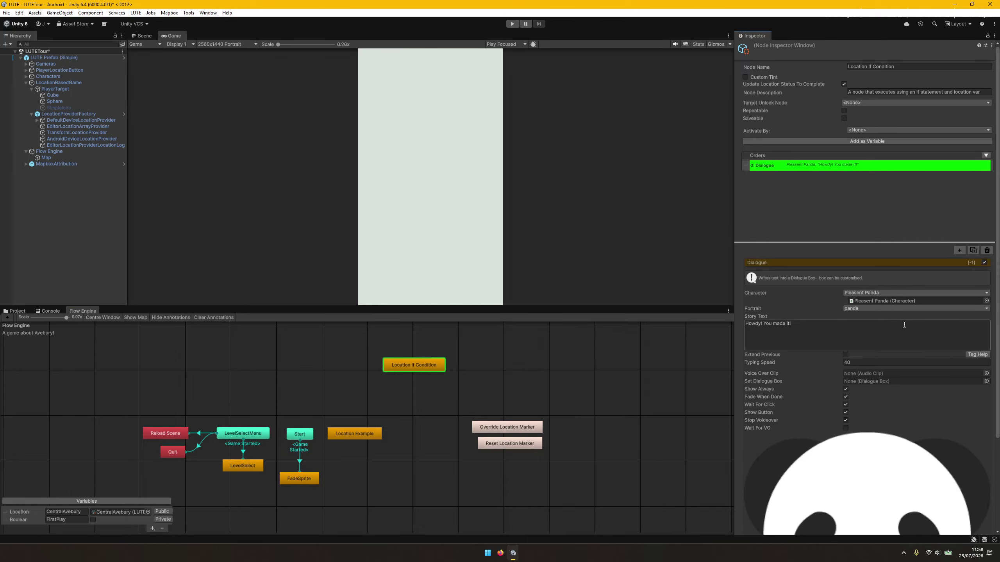
pyautogui.scroll(-3, 970, 286)
pyautogui.scroll(-2, 866, 275)
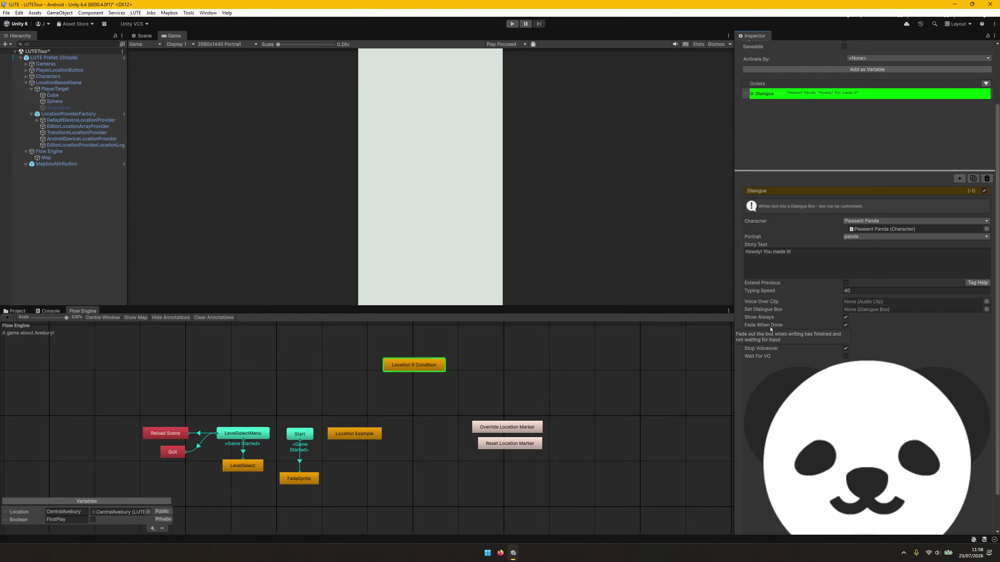
pyautogui.scroll(5, 993, 206)
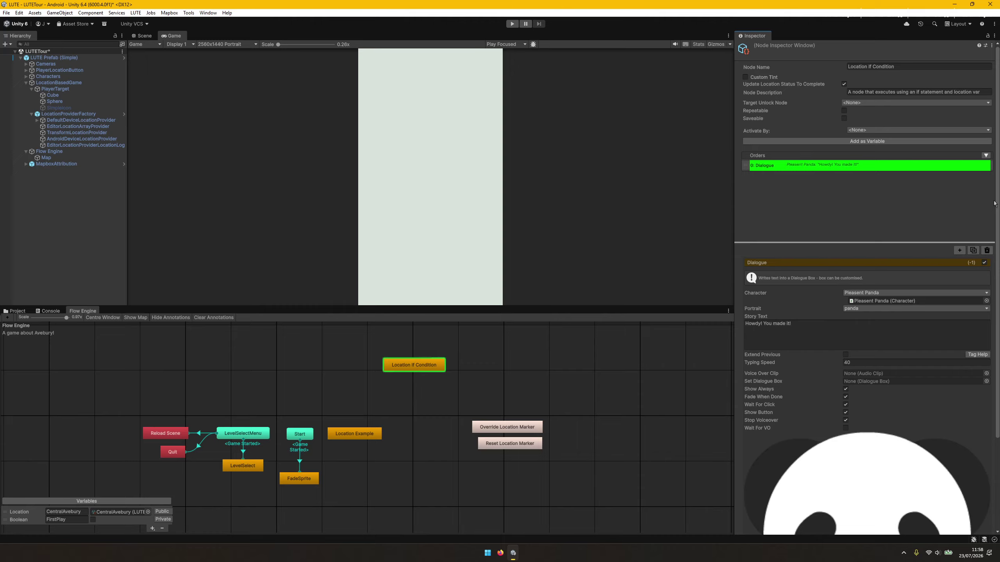
# Set the Location If Condition node to activate by Condition List and add an If condition to it
pyautogui.click(875, 130)
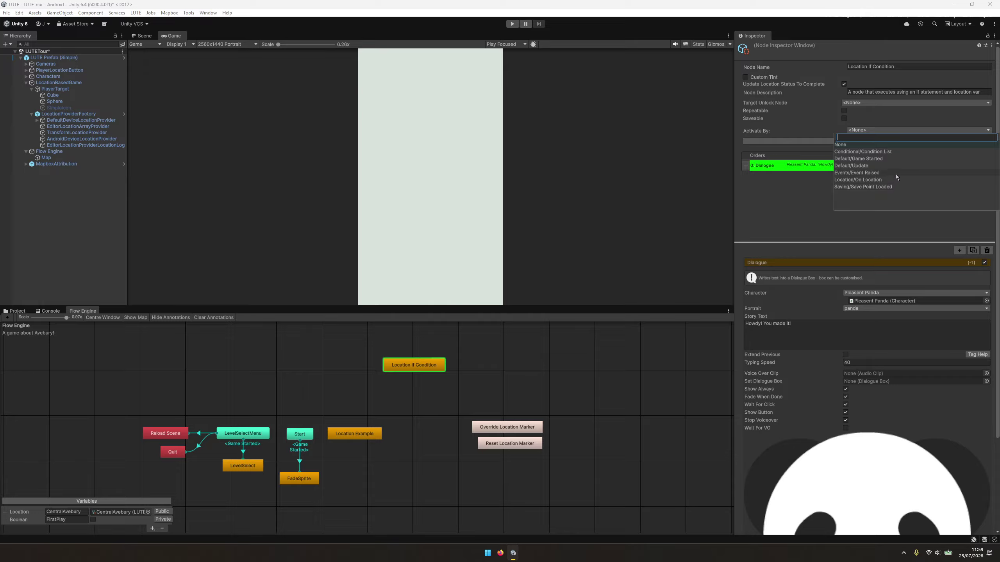
pyautogui.click(900, 153)
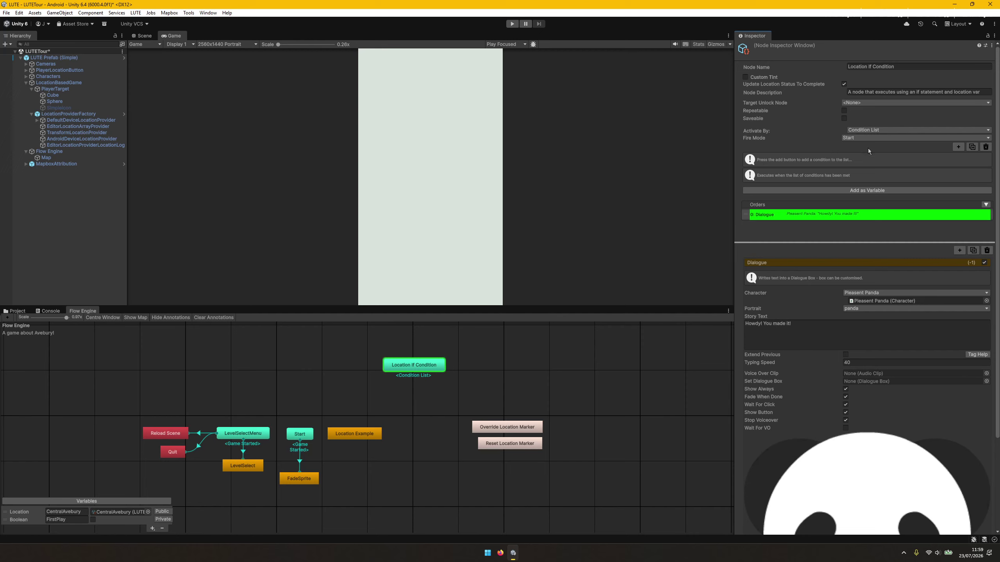
pyautogui.click(957, 147)
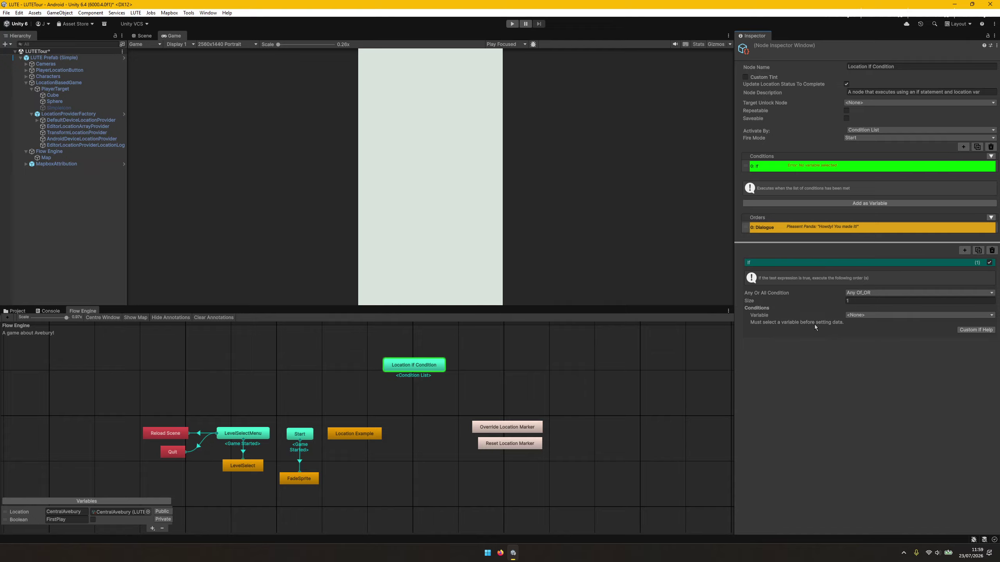
# Configure the If condition with the CentralAvebury variable, the Equals comparison and the location kept at <None>
pyautogui.click(855, 316)
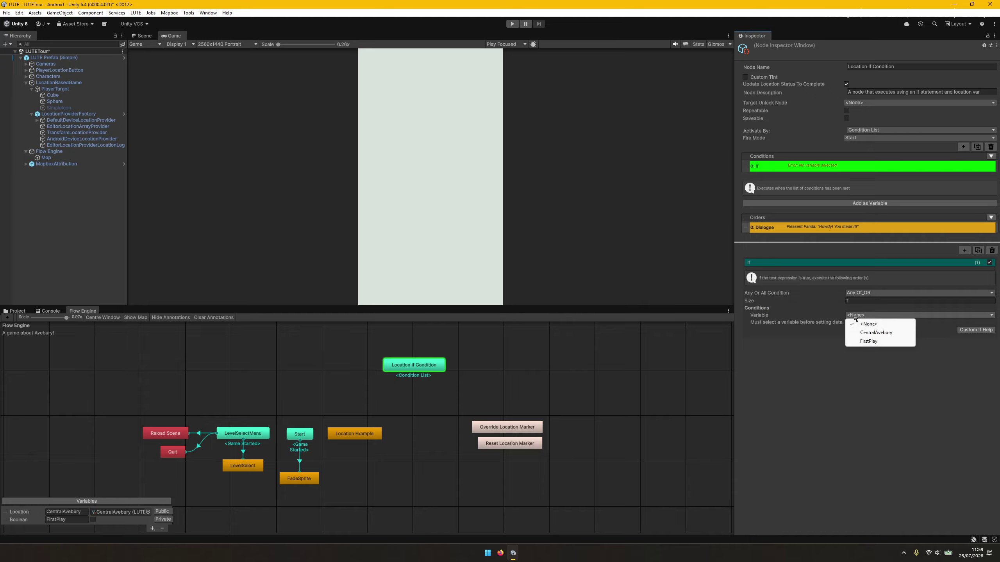
pyautogui.click(895, 333)
pyautogui.click(862, 338)
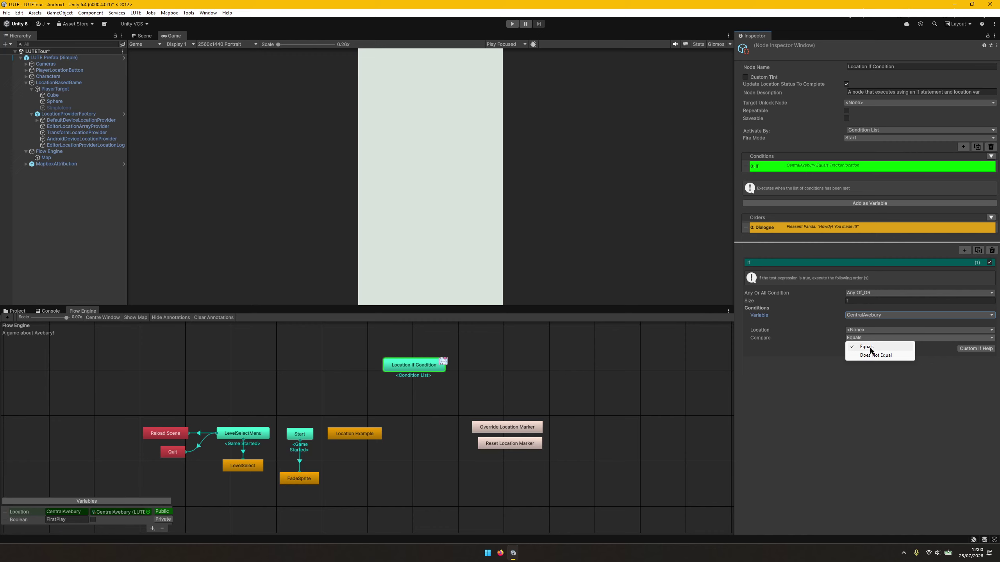
pyautogui.click(855, 347)
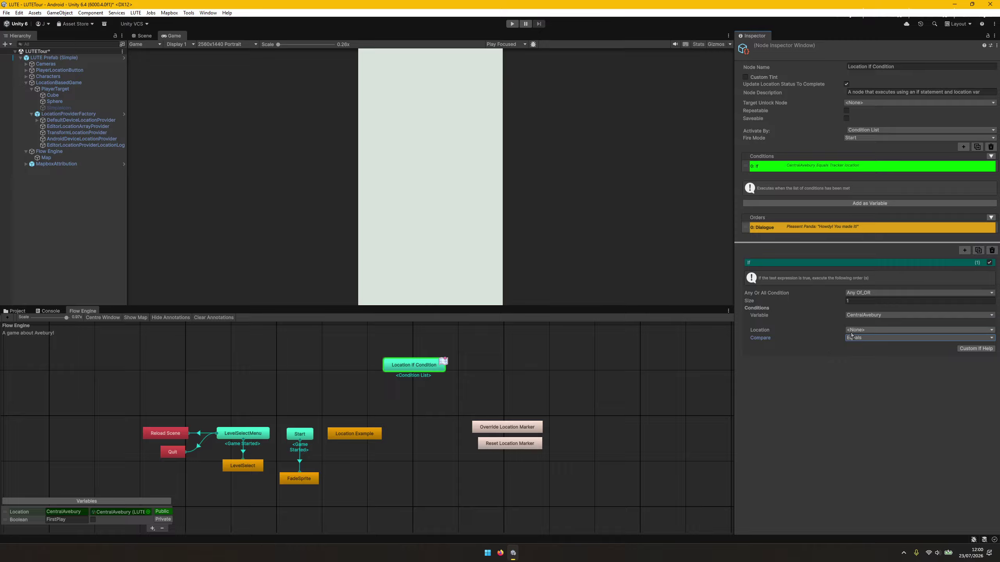
pyautogui.click(855, 330)
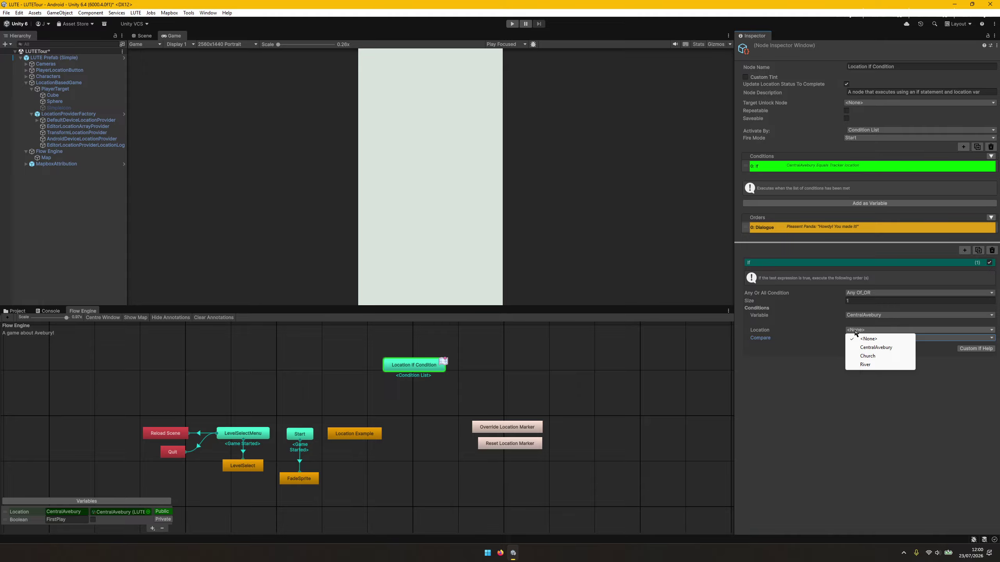
pyautogui.click(866, 338)
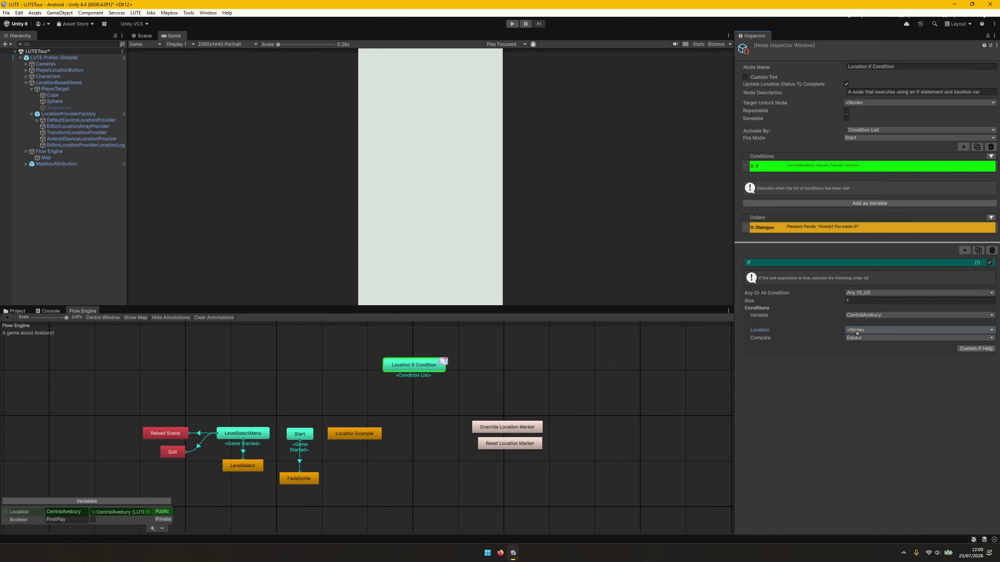
# Set the condition list's fire mode to Update and select the If condition
pyautogui.click(846, 139)
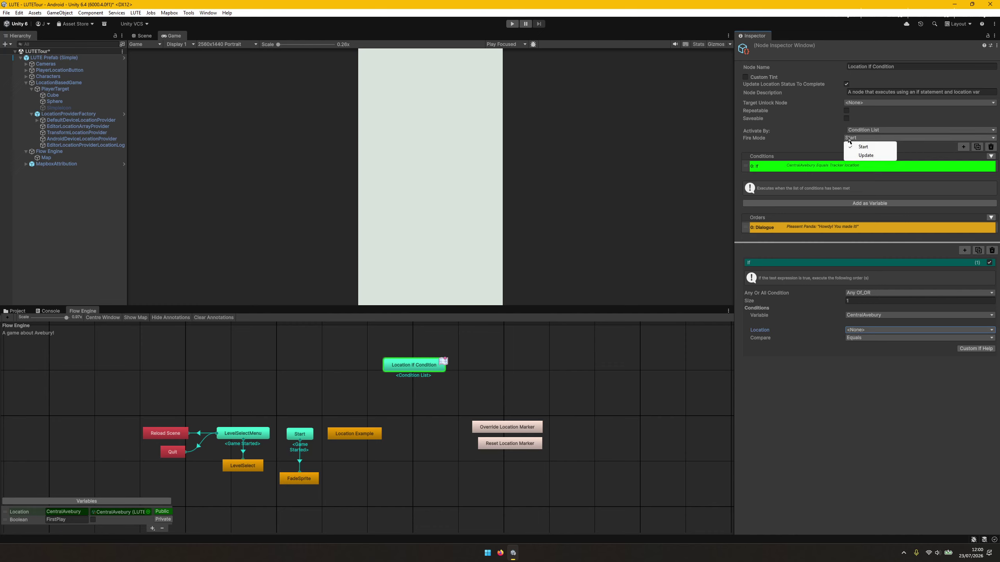
pyautogui.click(830, 148)
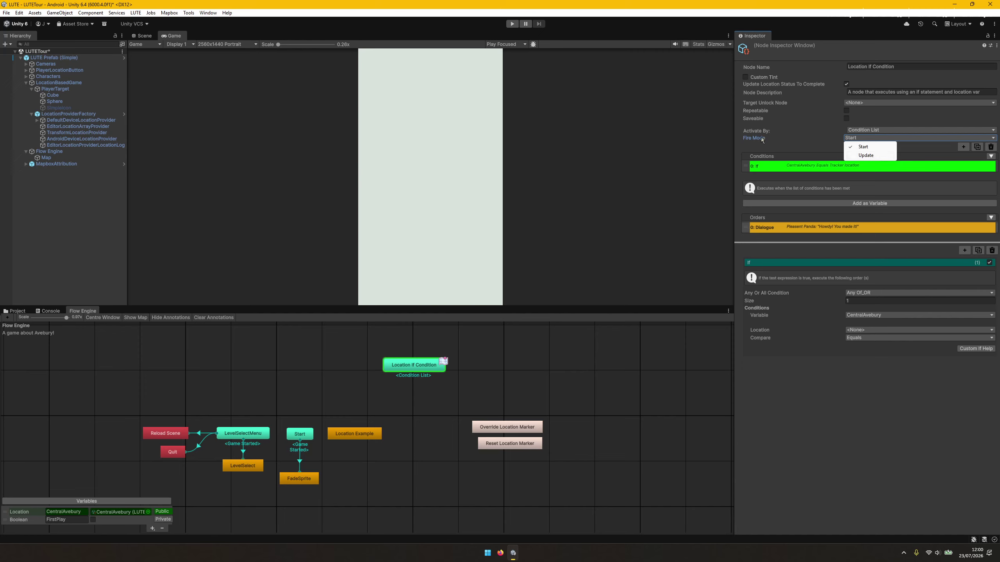
pyautogui.click(862, 156)
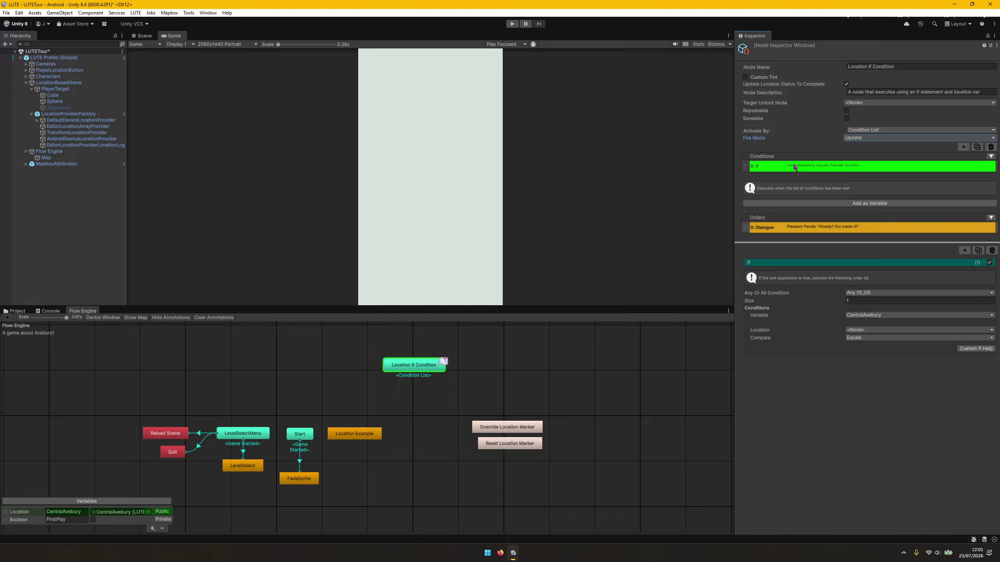
pyautogui.click(794, 168)
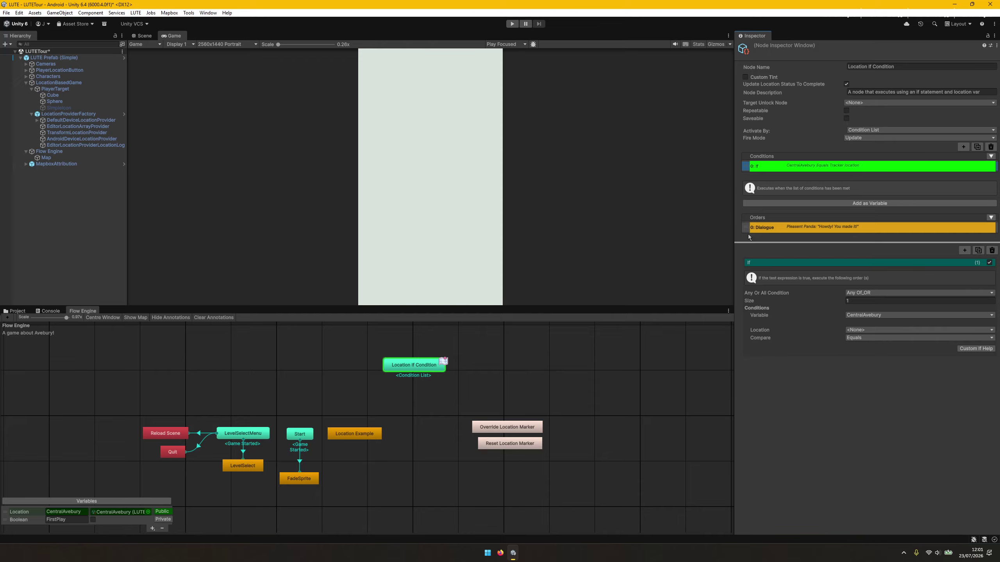
# Playtest the location condition by advancing the opening dialogue, opening the map and dismissing the Pleasent Panda dialogue, and end play mode
pyautogui.click(512, 24)
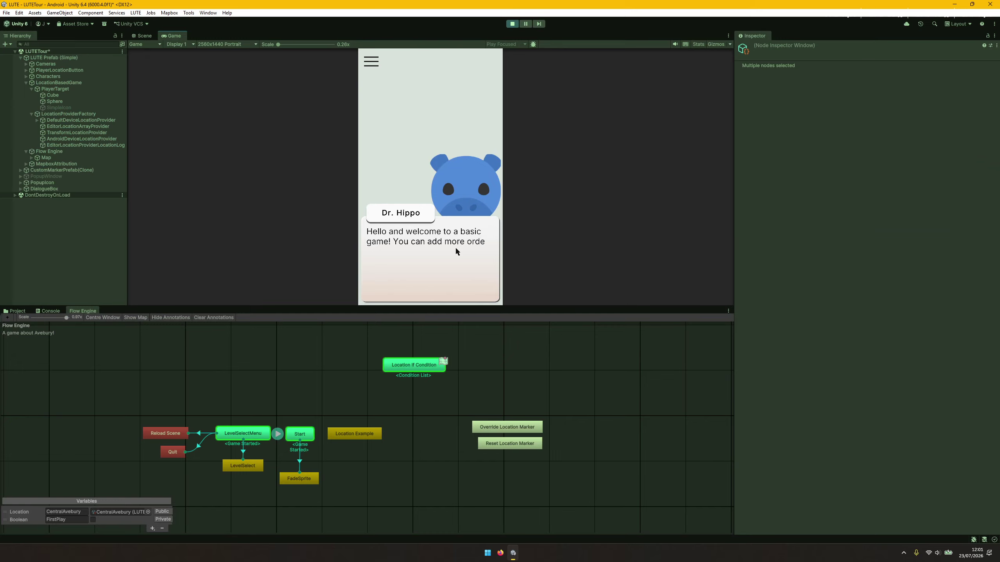
pyautogui.click(455, 249)
pyautogui.click(496, 223)
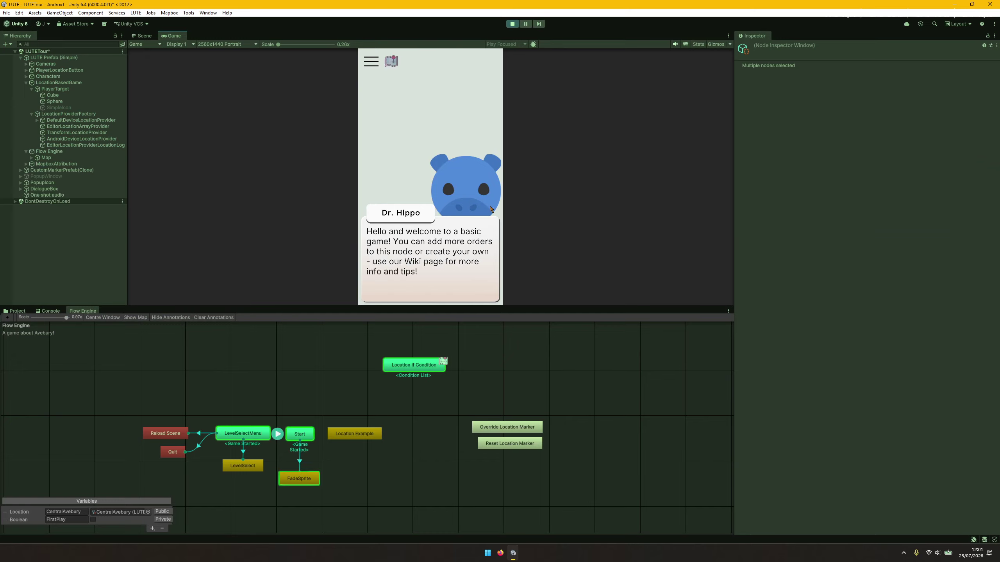
pyautogui.click(395, 67)
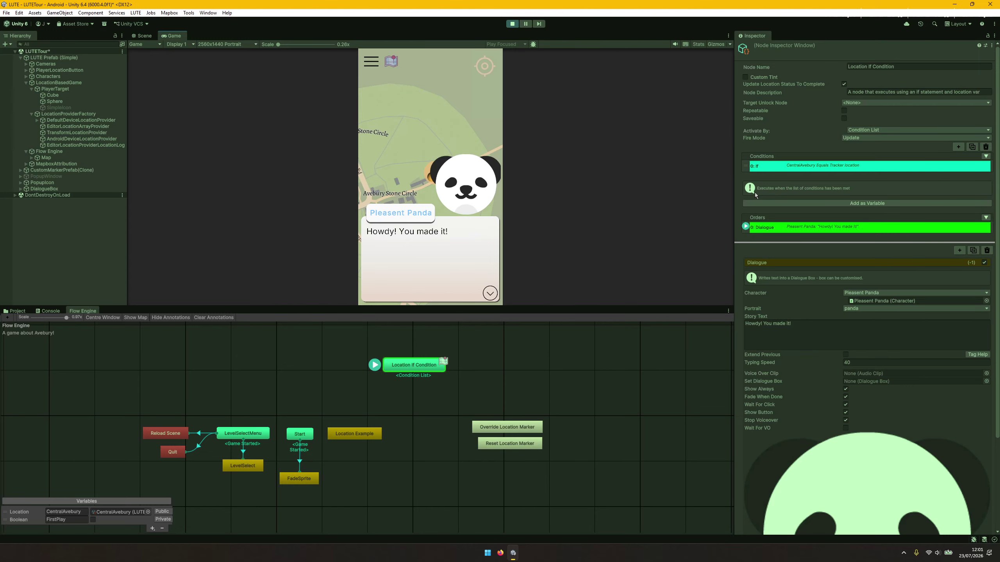
pyautogui.click(482, 258)
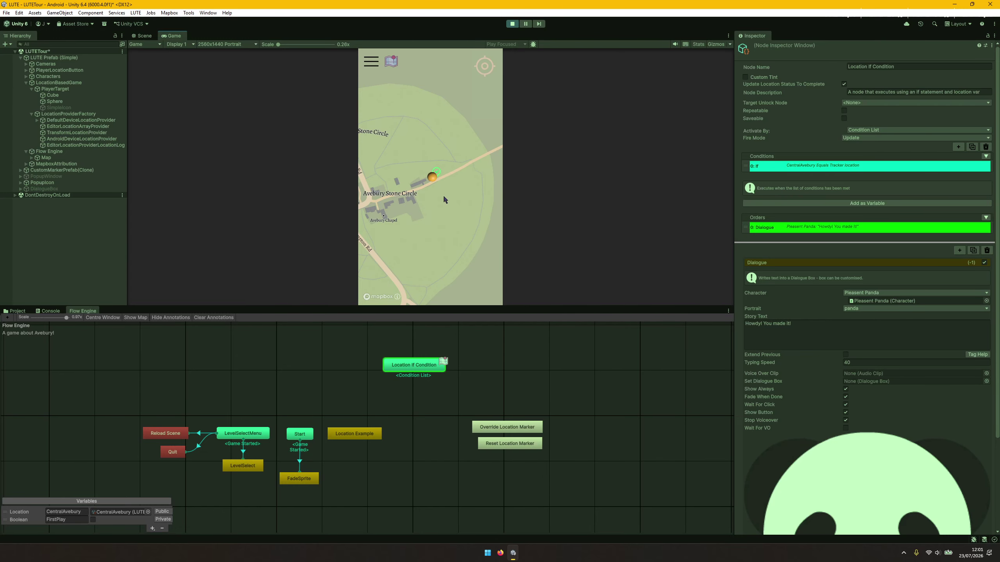
pyautogui.click(512, 24)
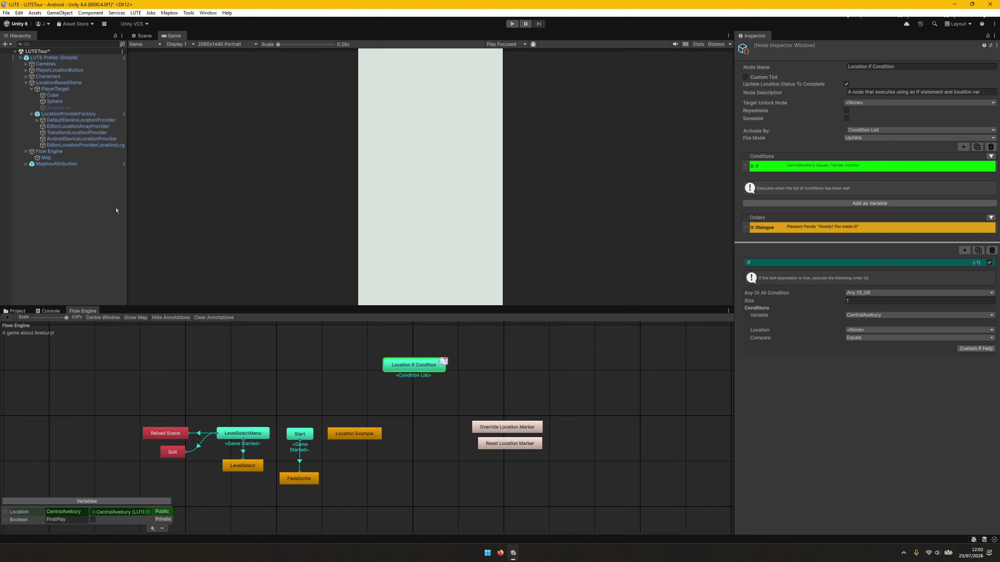
# Save the scene and reset the Central Avebury location asset referenced by the Flow Engine's location variable
pyautogui.hotkey('ctrl', 's')
pyautogui.click(77, 153)
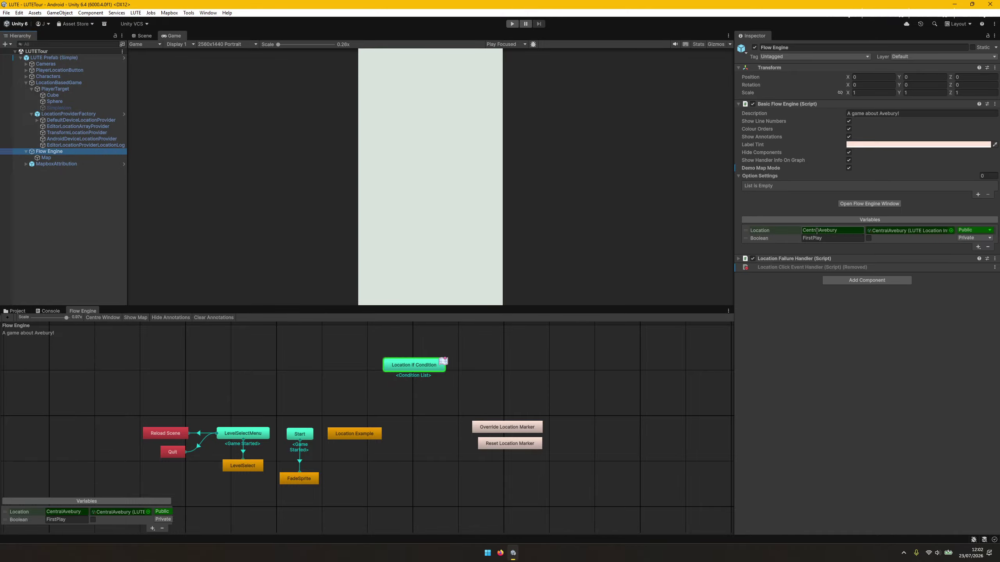
pyautogui.click(878, 231)
pyautogui.doubleClick(890, 230)
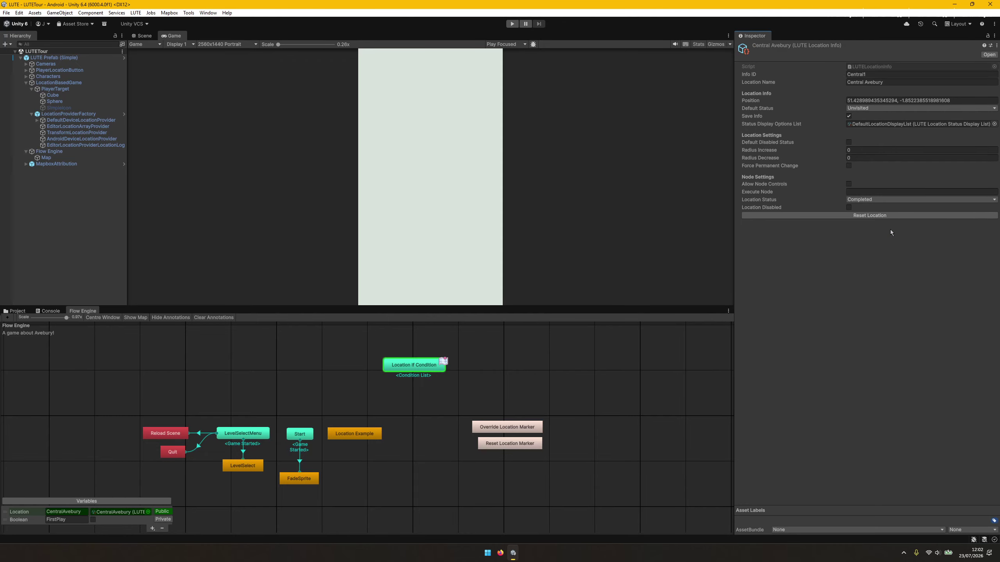
pyautogui.click(889, 216)
# Open Central Avebury's status display options list, examine the status choices of its entries and open the Unvisited location display options
pyautogui.moveTo(754, 125)
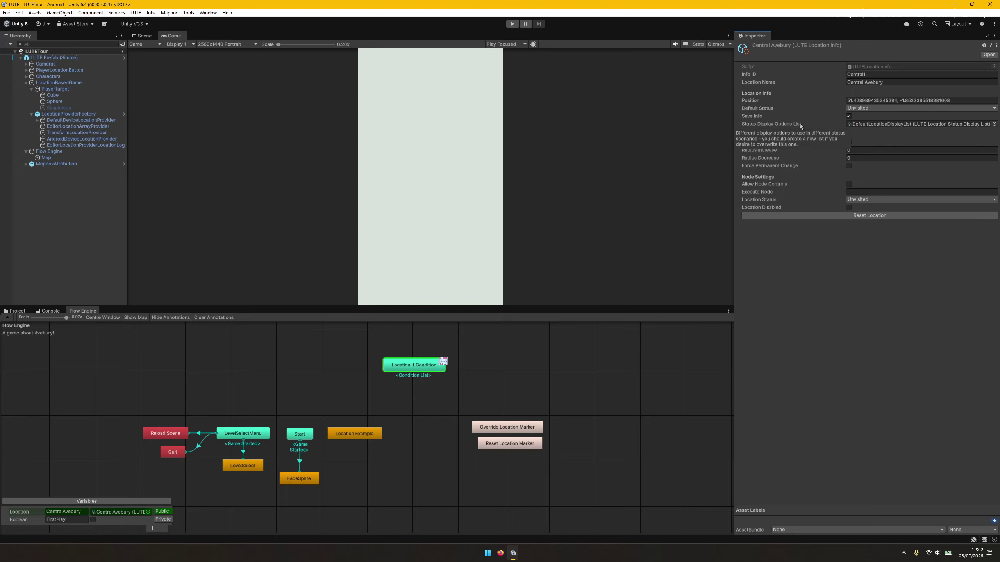
pyautogui.doubleClick(856, 124)
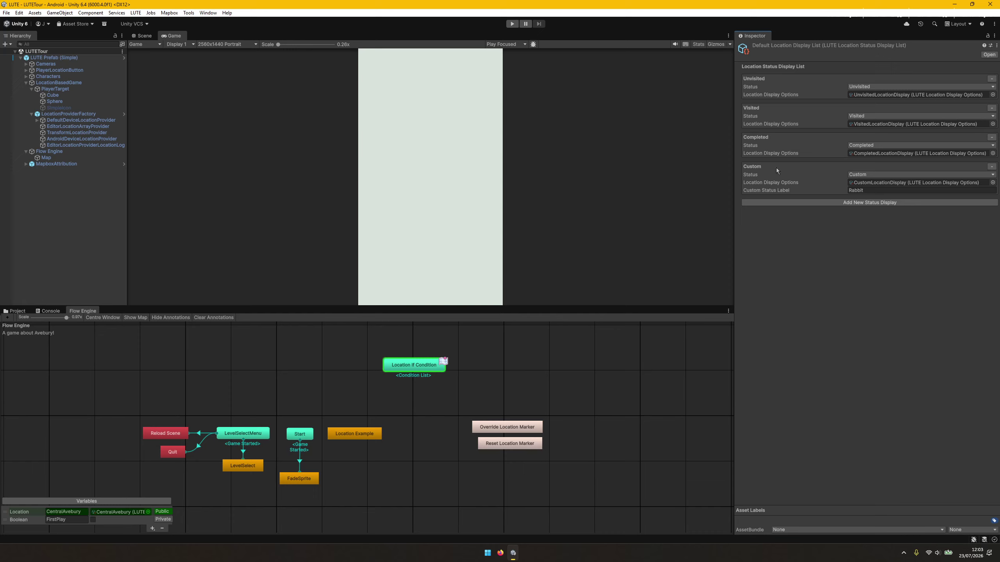
pyautogui.click(855, 175)
pyautogui.click(837, 203)
pyautogui.click(857, 176)
pyautogui.click(835, 257)
pyautogui.click(865, 87)
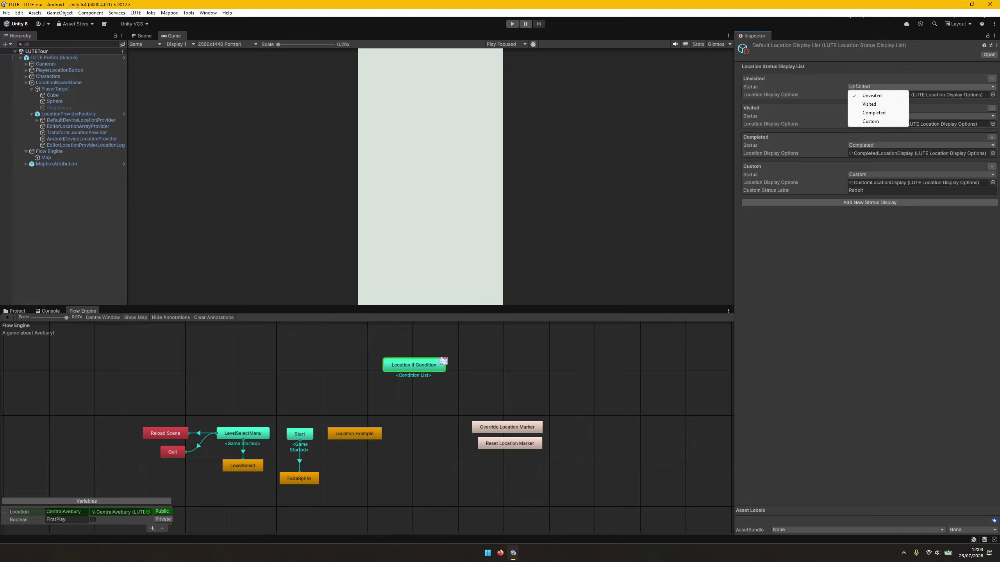
pyautogui.click(830, 72)
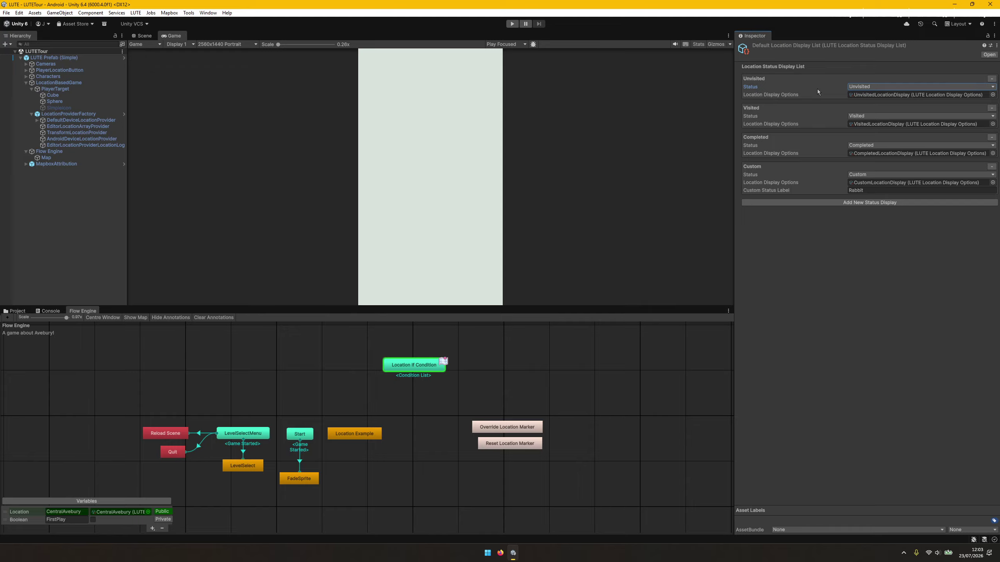
pyautogui.click(855, 96)
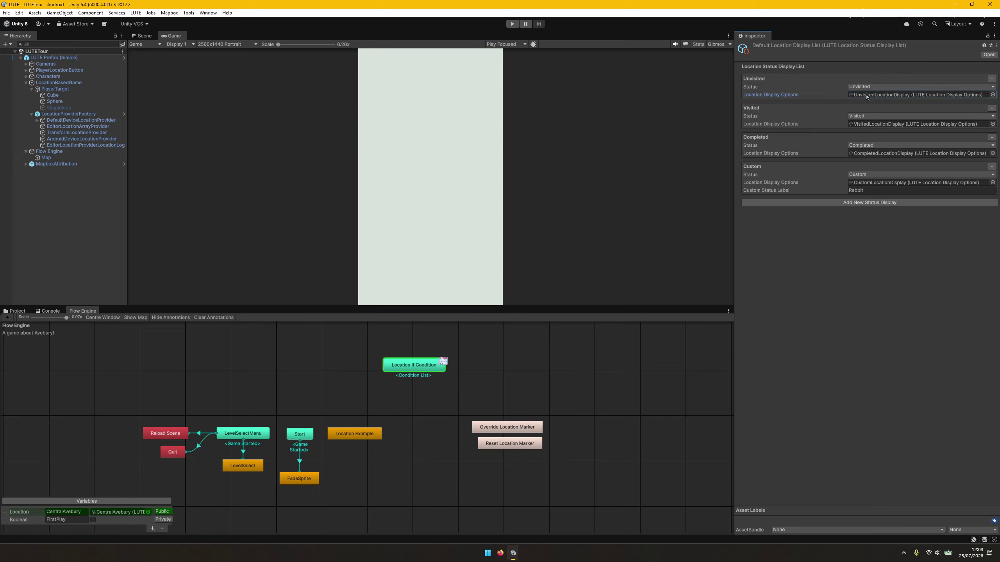
pyautogui.doubleClick(867, 95)
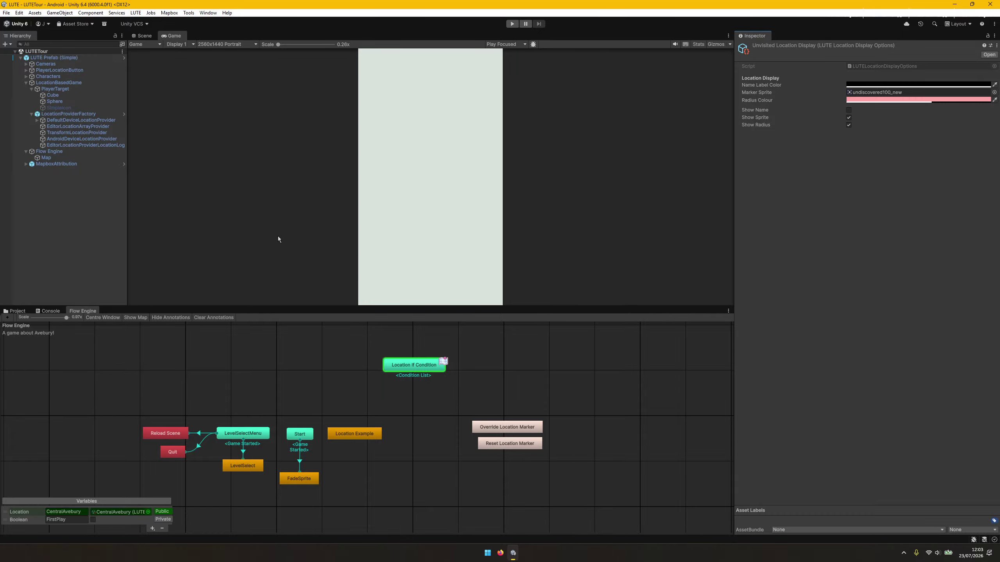
# Reopen Central Avebury's status display list through the Flow Engine object and locate its asset in the project's LocationServices folder
pyautogui.click(91, 152)
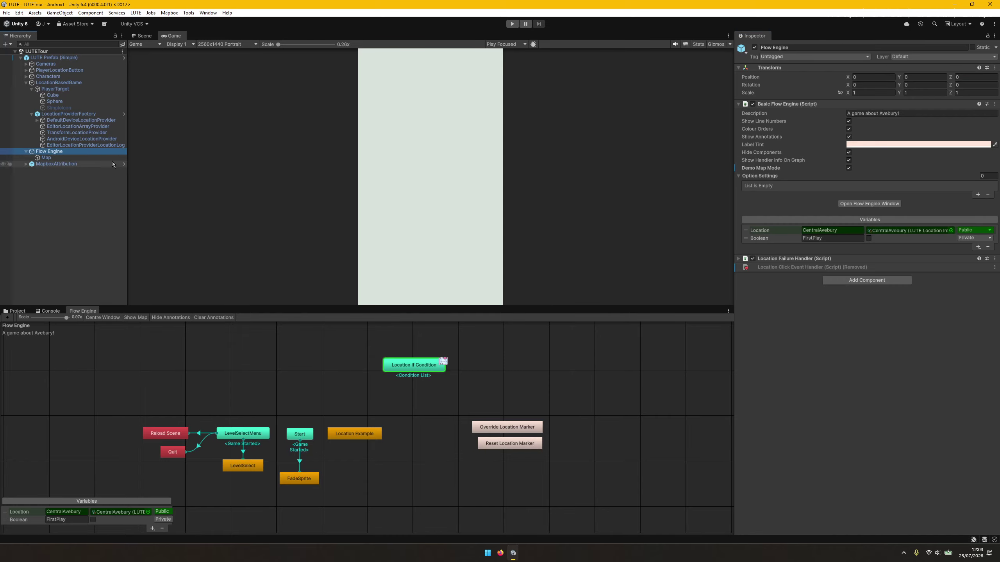
pyautogui.doubleClick(878, 231)
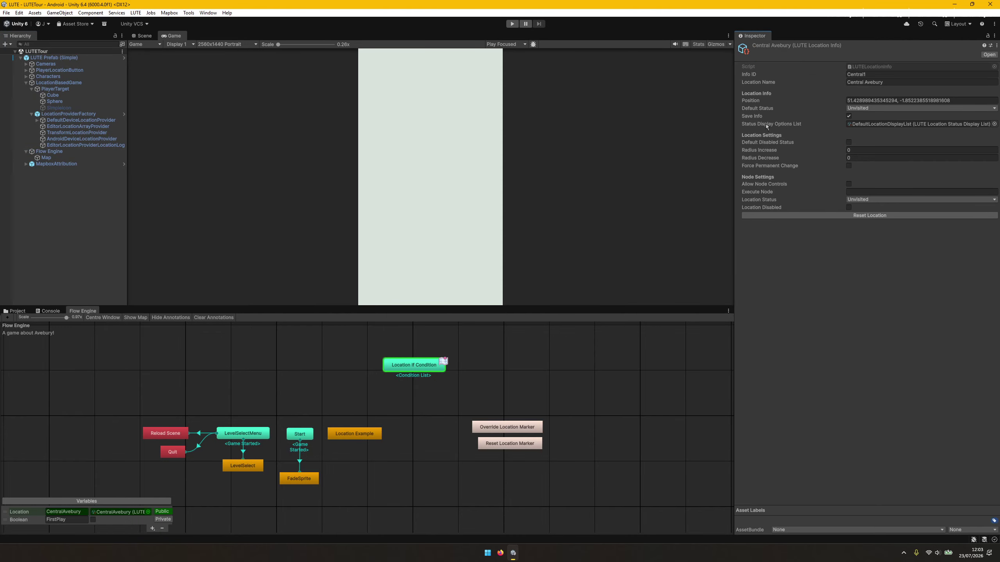
pyautogui.doubleClick(860, 124)
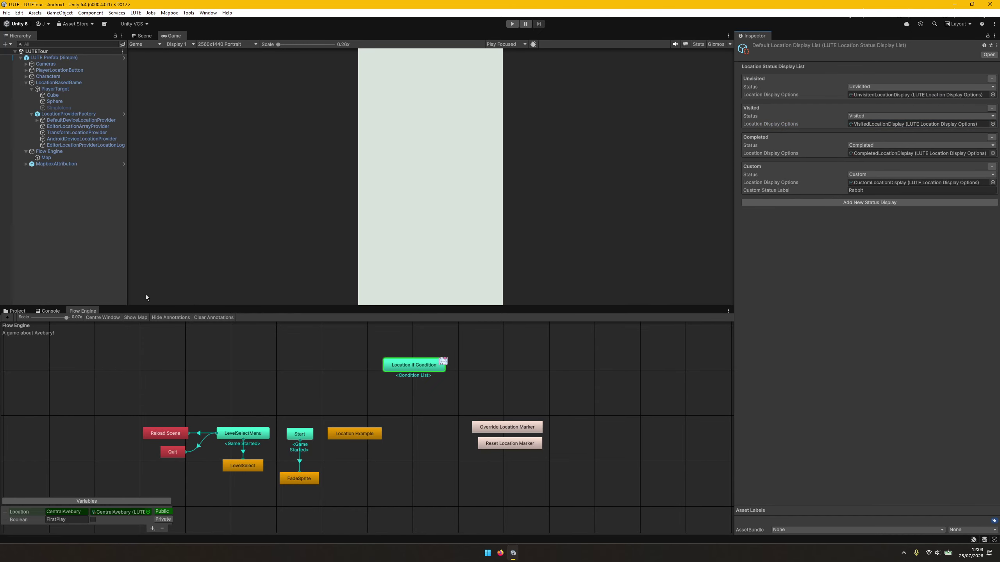
pyautogui.click(17, 312)
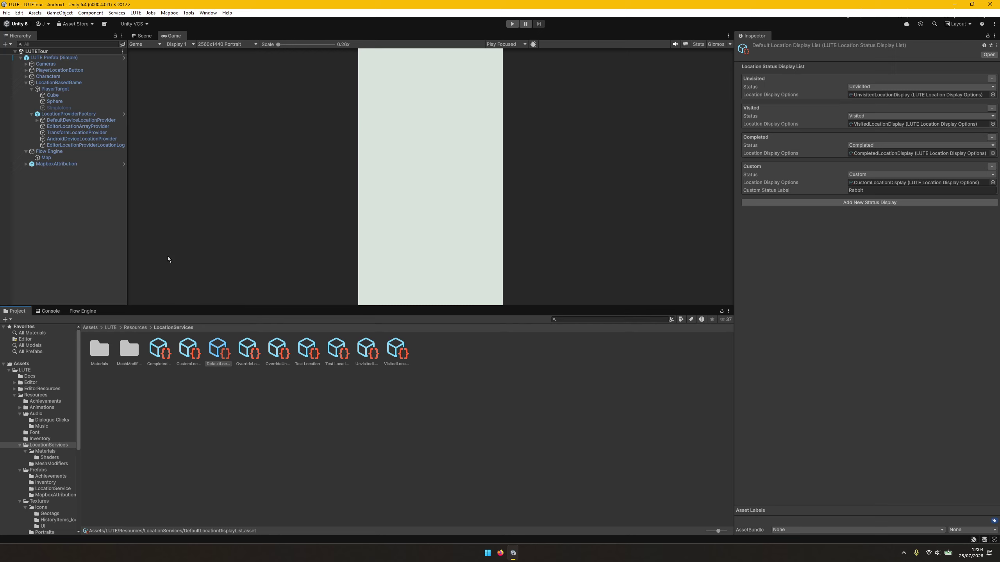
pyautogui.click(227, 352)
# Create a LUTE Location Display Options asset named CustomDisplayTutorial in the LocationServices folder
pyautogui.rightClick(330, 386)
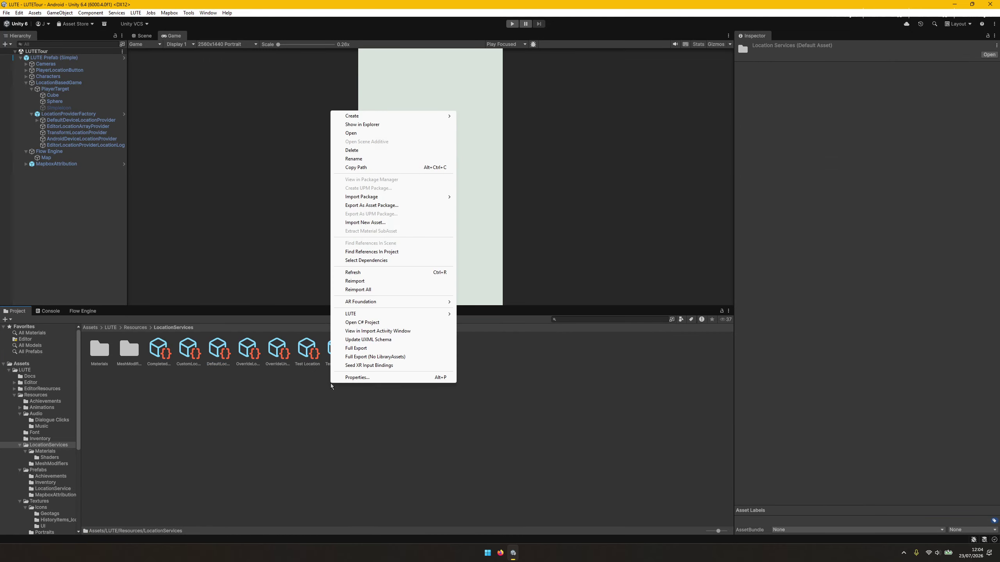
pyautogui.moveTo(380, 115)
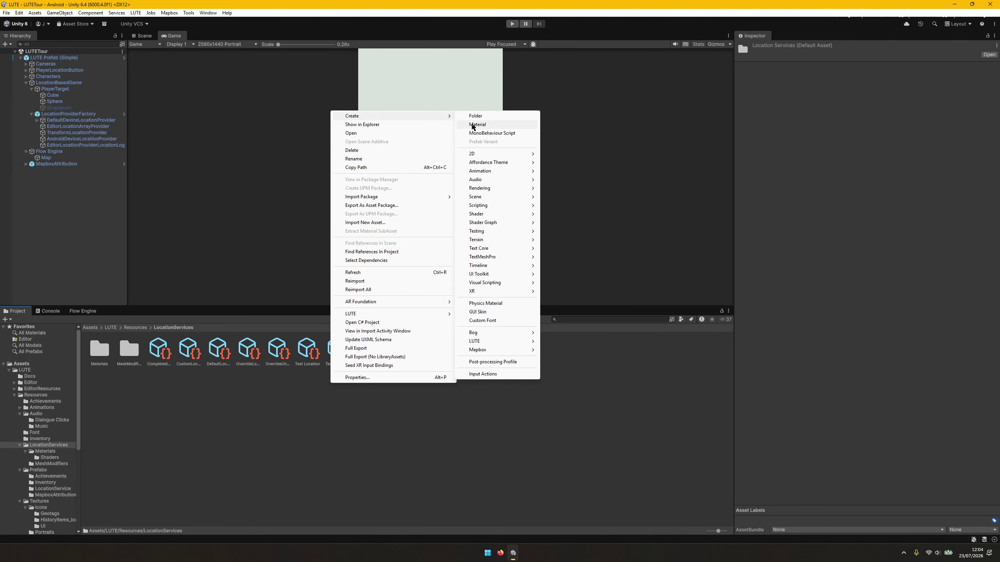
pyautogui.moveTo(499, 341)
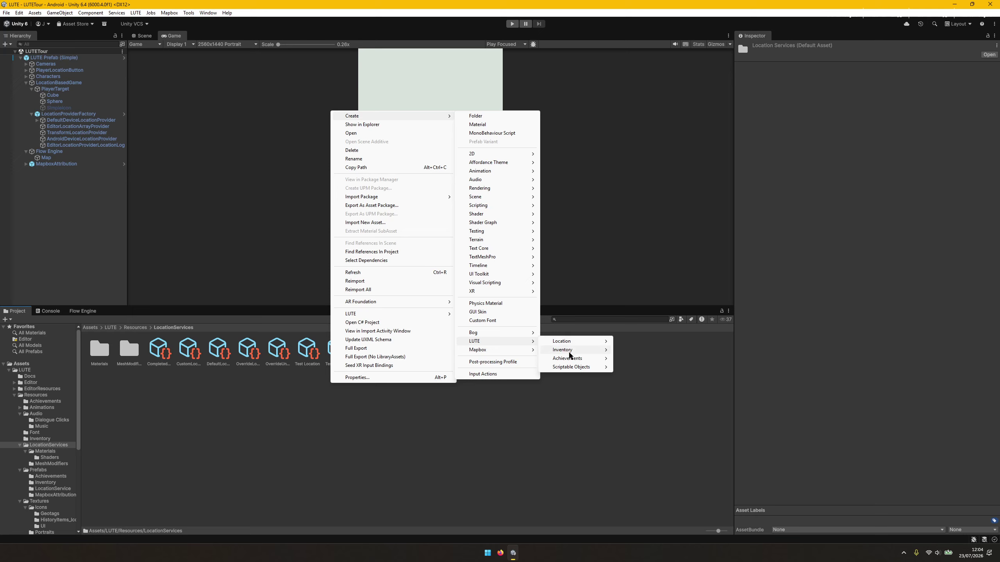
pyautogui.moveTo(573, 342)
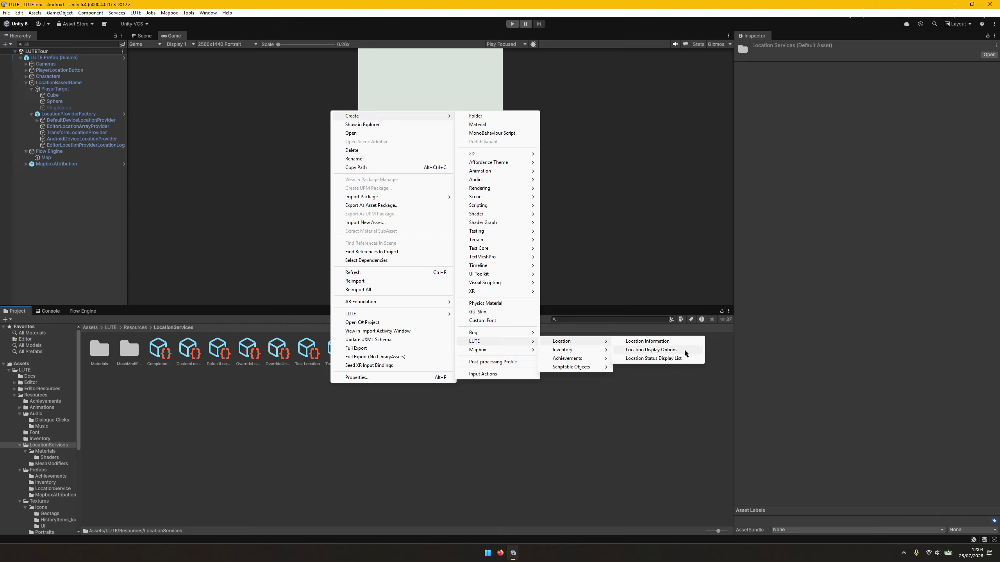
pyautogui.click(685, 350)
pyautogui.write('Cus')
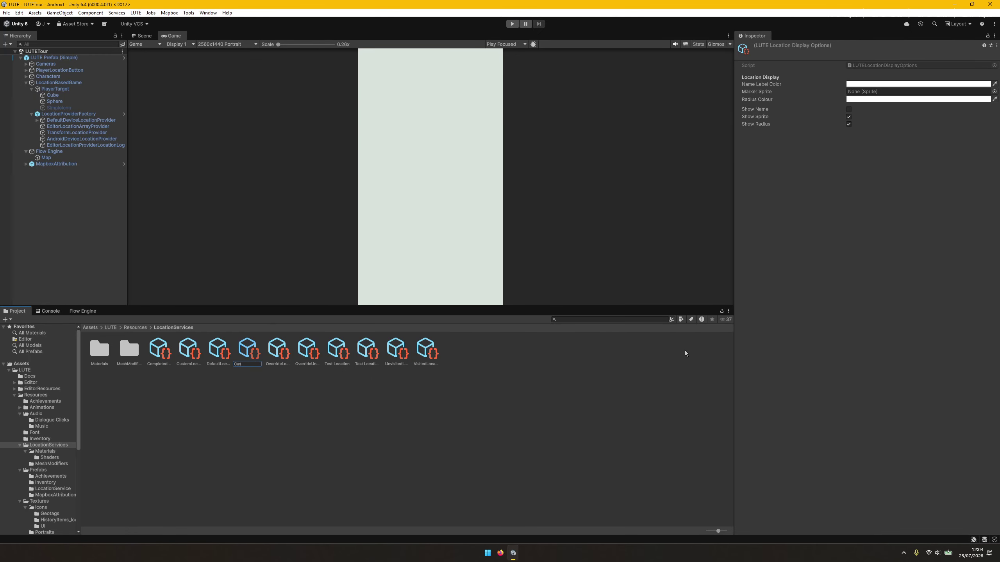
pyautogui.write('tomD')
pyautogui.write('isplayTest')
pyautogui.write('rial')
pyautogui.press('Return')
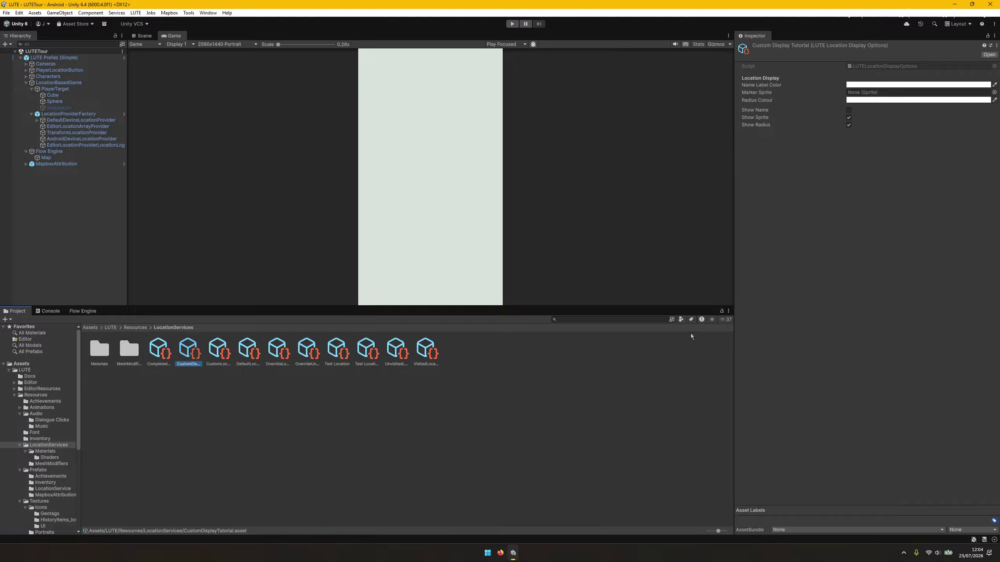
# Set CustomDisplayTutorial's name label colour to red and assign the round rabbit sprite without details as its marker
pyautogui.click(886, 85)
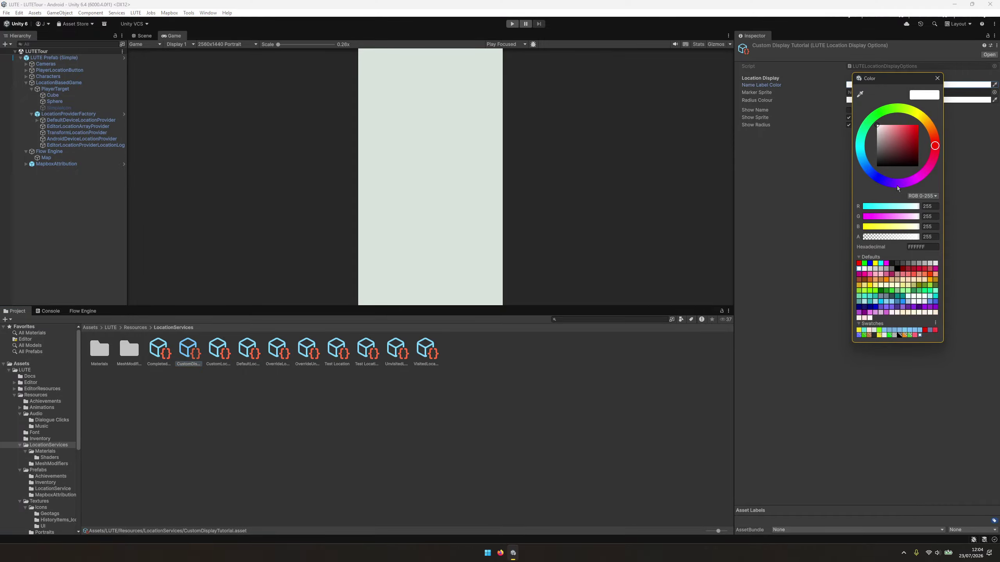
pyautogui.click(916, 127)
pyautogui.click(797, 207)
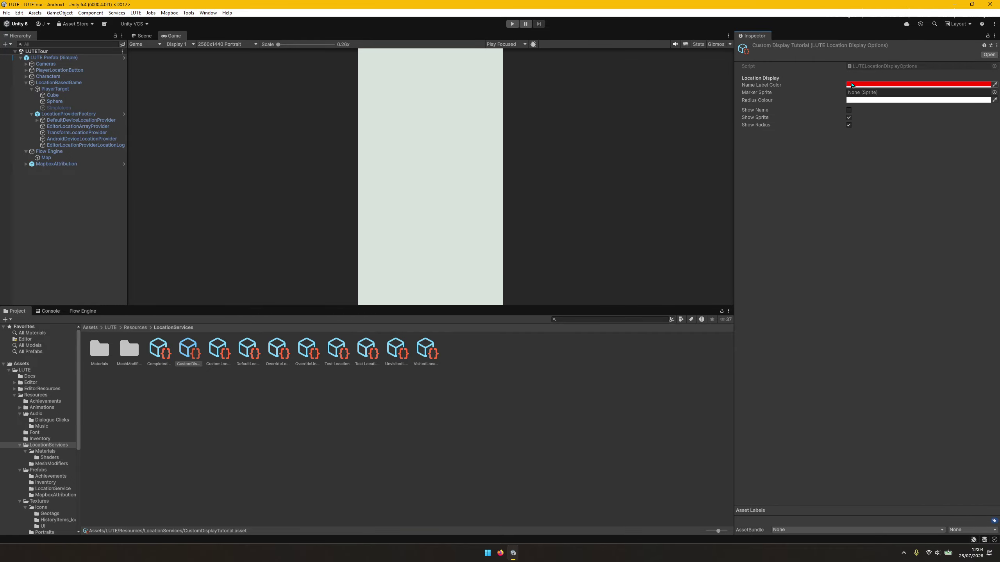
pyautogui.click(994, 92)
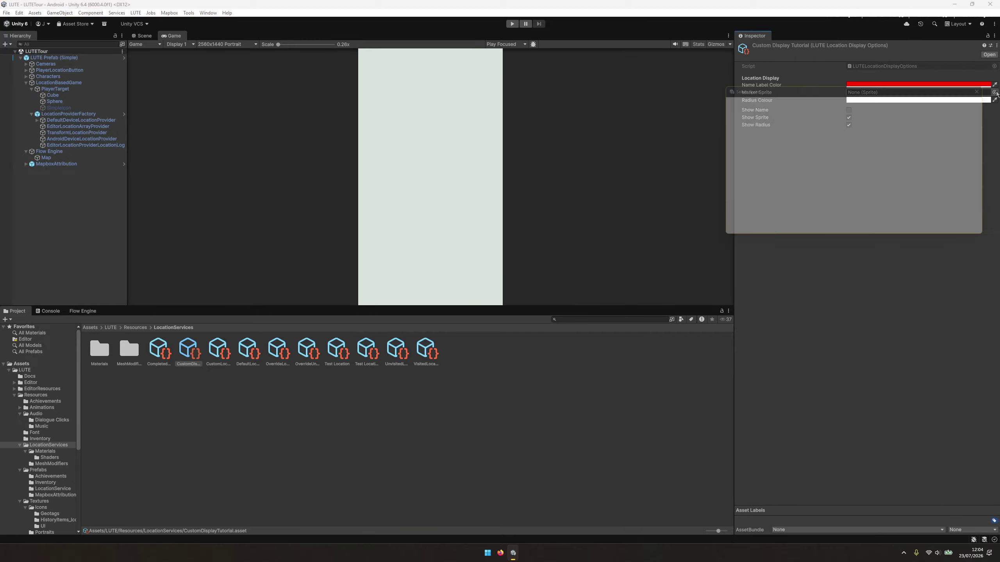
pyautogui.write('rabb')
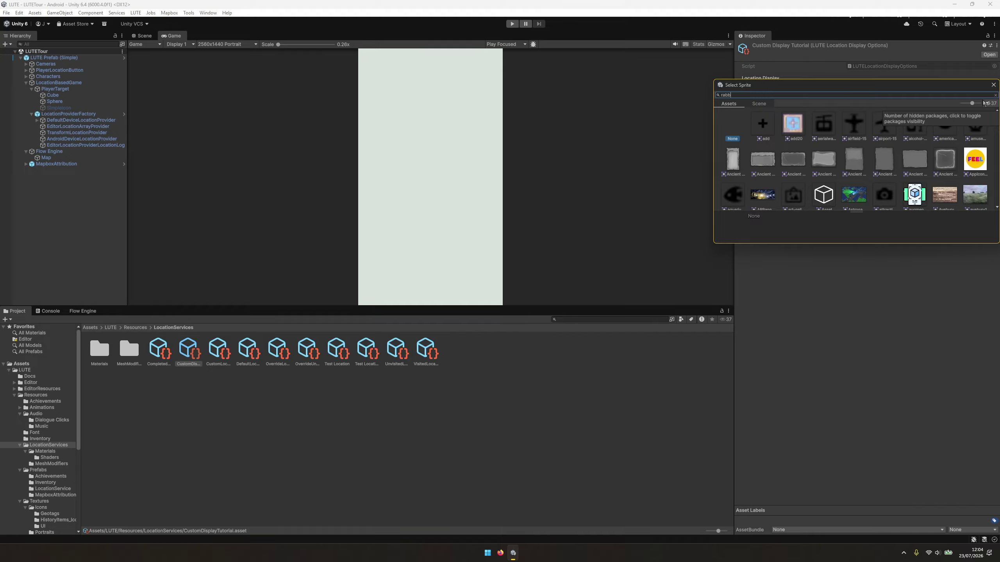
pyautogui.write('it')
pyautogui.click(818, 125)
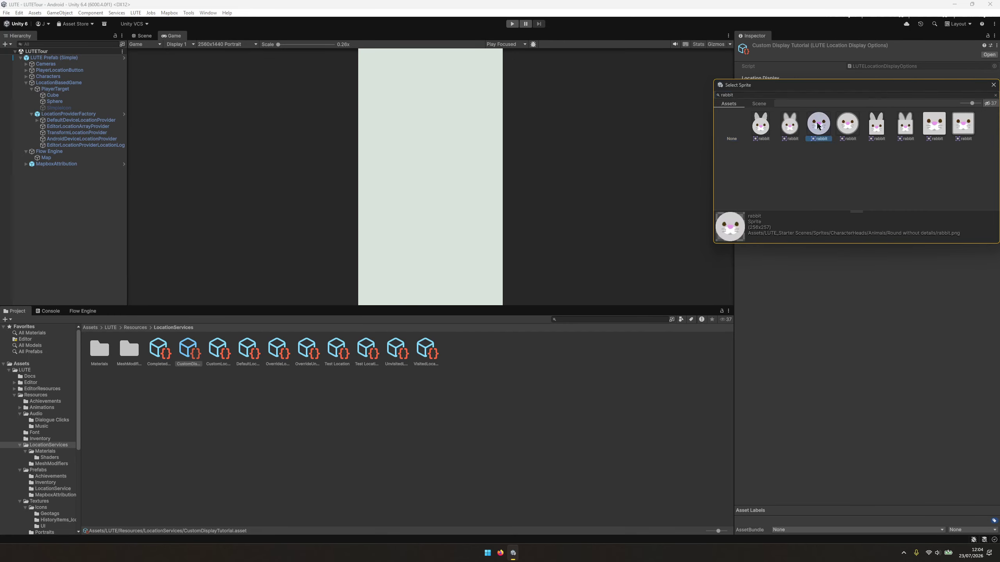
pyautogui.doubleClick(818, 125)
# Set CustomDisplayTutorial's radius colour to red and enable Show Name
pyautogui.click(858, 100)
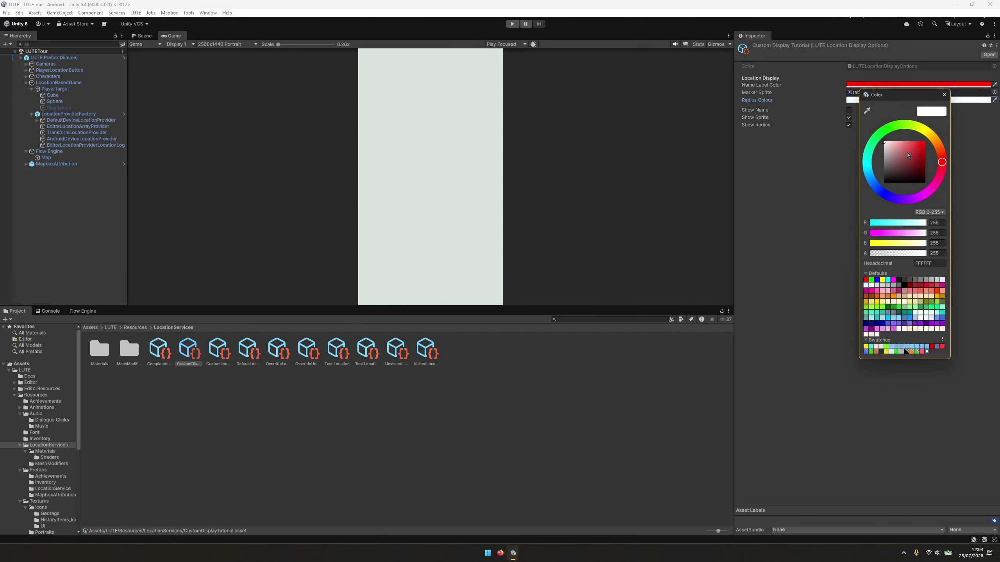
pyautogui.moveTo(903, 170); pyautogui.dragTo(934, 132)
pyautogui.click(839, 167)
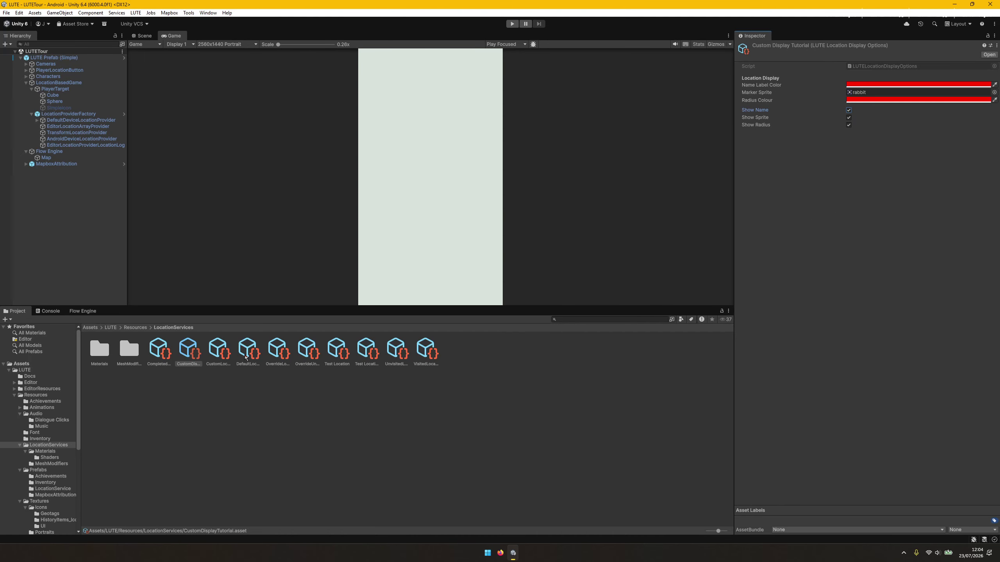
# Assign CustomDisplayTutorial as the Unvisited status's location display options in DefaultLocationDisplayList
pyautogui.click(247, 351)
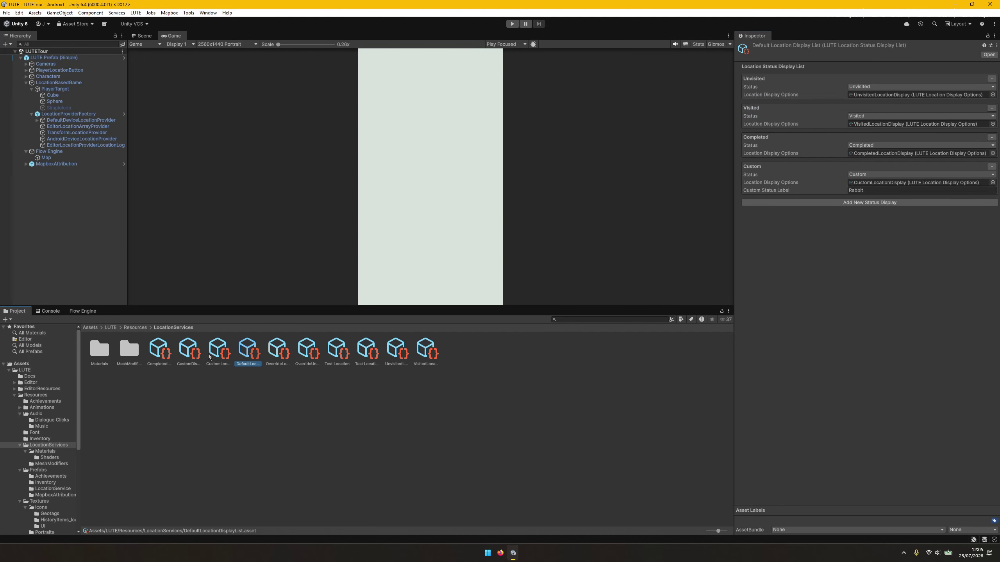
pyautogui.moveTo(194, 355); pyautogui.dragTo(885, 99)
# Check which status display options list Central Avebury uses by opening it from the Flow Engine's location variable
pyautogui.click(76, 311)
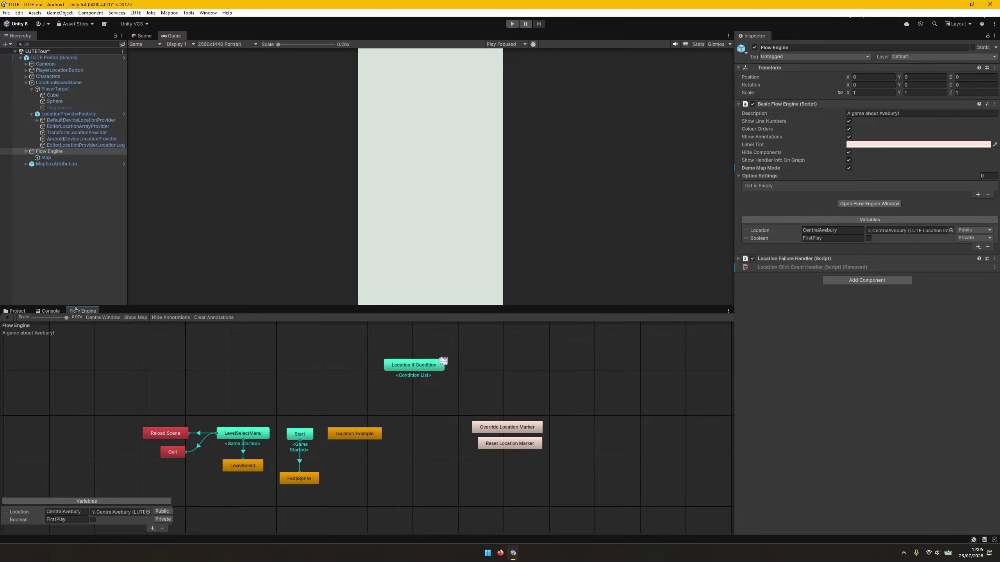
pyautogui.doubleClick(929, 230)
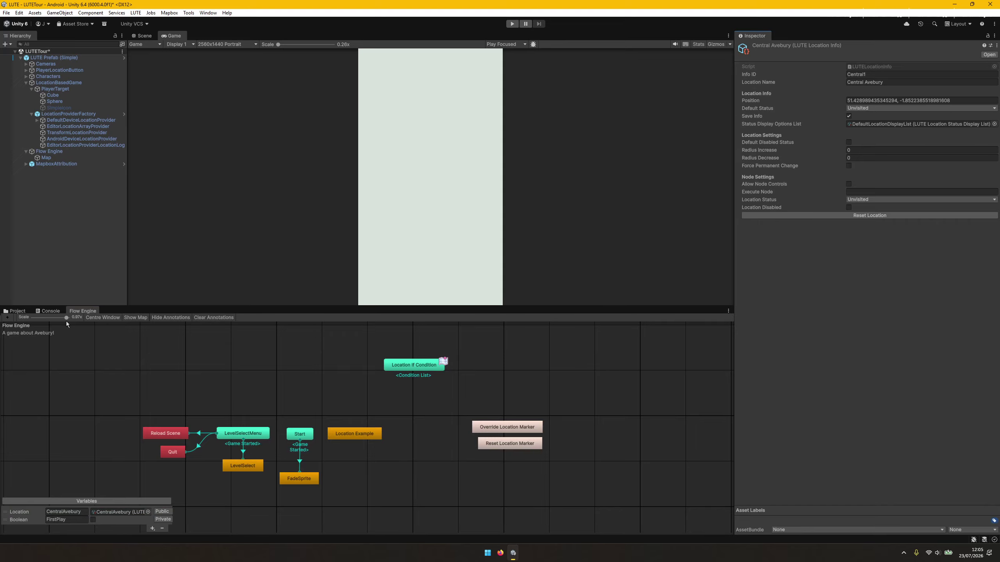
pyautogui.click(14, 316)
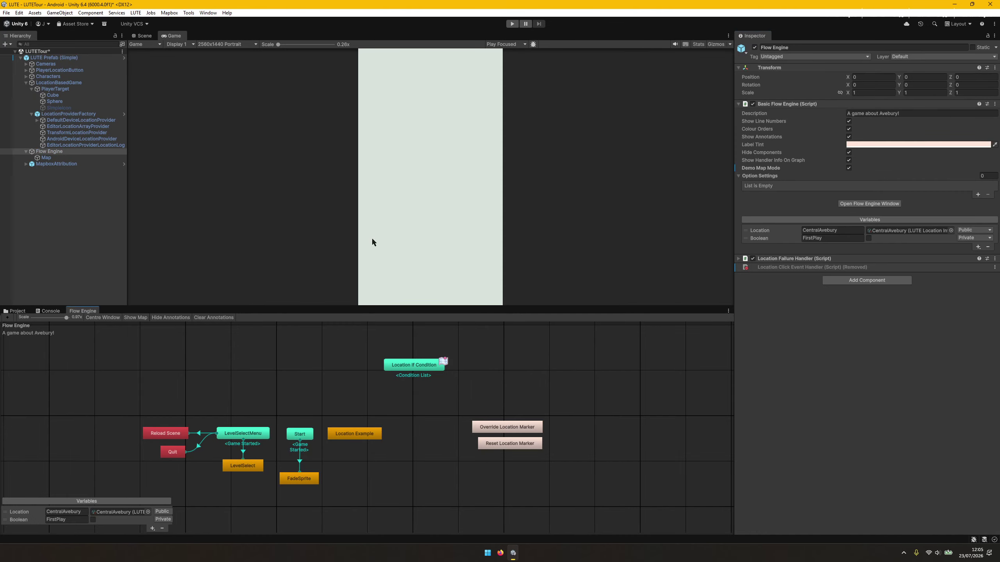
pyautogui.doubleClick(934, 230)
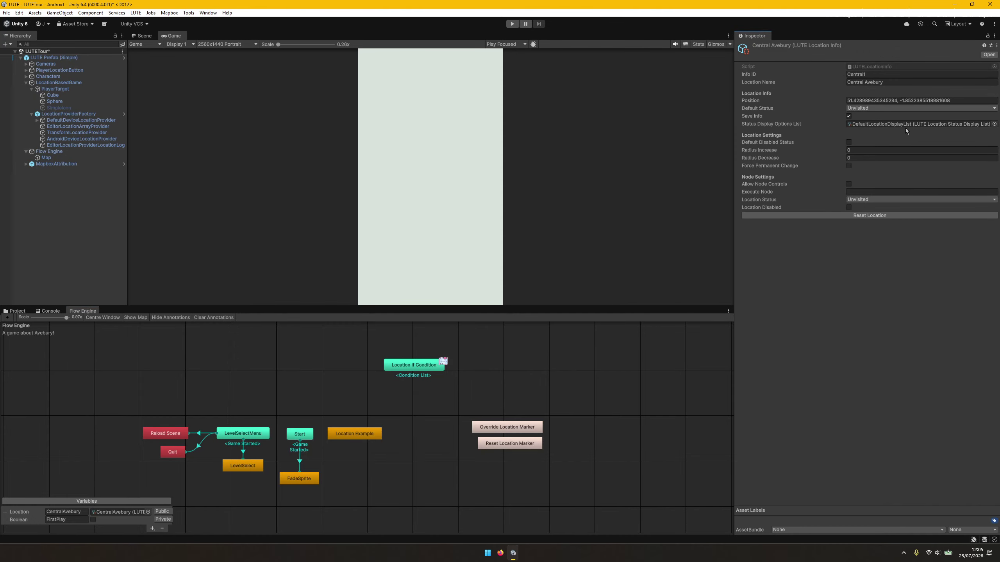
pyautogui.click(898, 126)
pyautogui.click(33, 304)
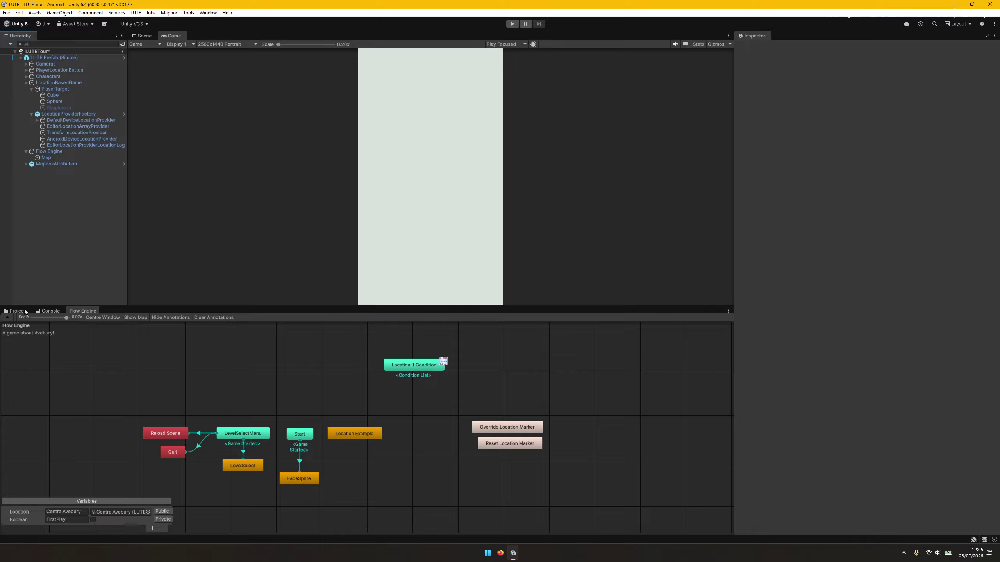
pyautogui.click(29, 326)
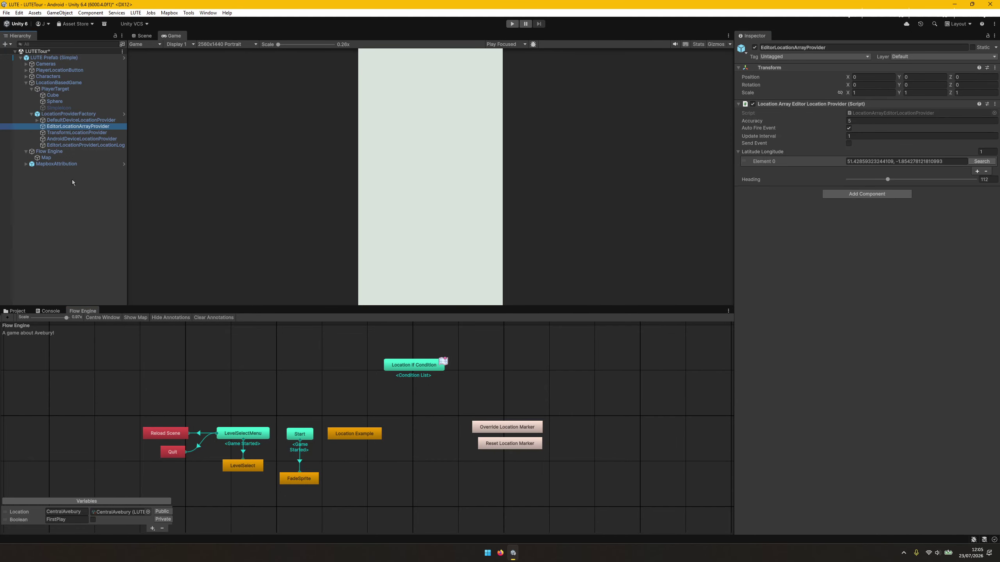
# Duplicate the DefaultLocationDisplayList asset in the project's LocationServices folder
pyautogui.click(16, 311)
pyautogui.click(247, 350)
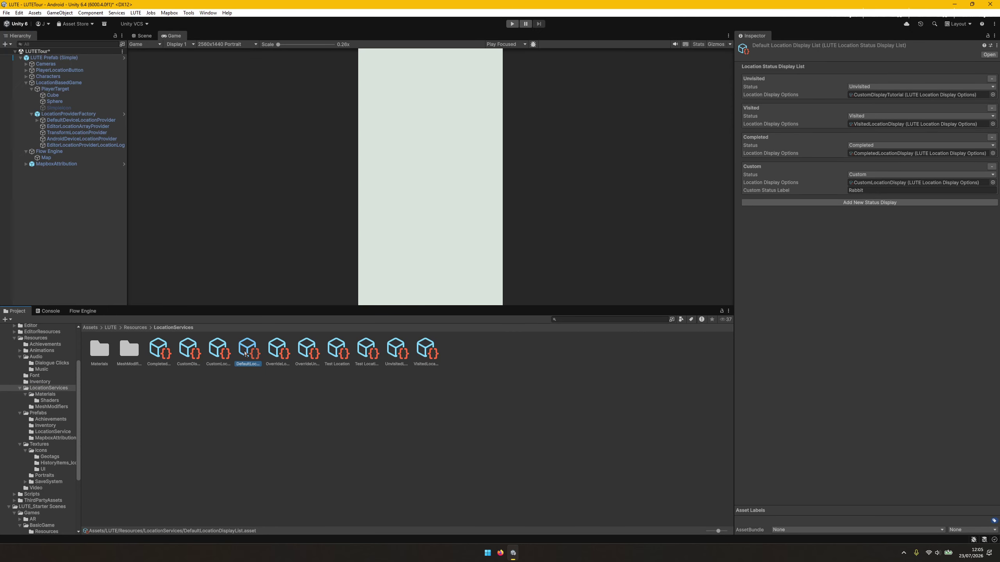
pyautogui.hotkey('ctrl', 'd')
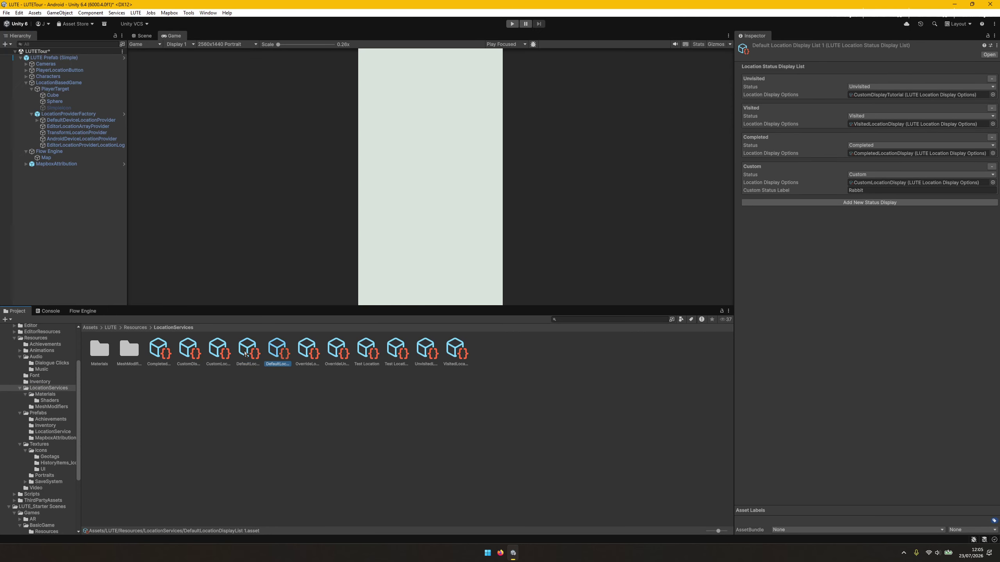
# Open Central Avebury from the Flow Engine's location variable and set its status display options list to DefaultLocationDisplayList 1
pyautogui.click(87, 153)
pyautogui.doubleClick(937, 230)
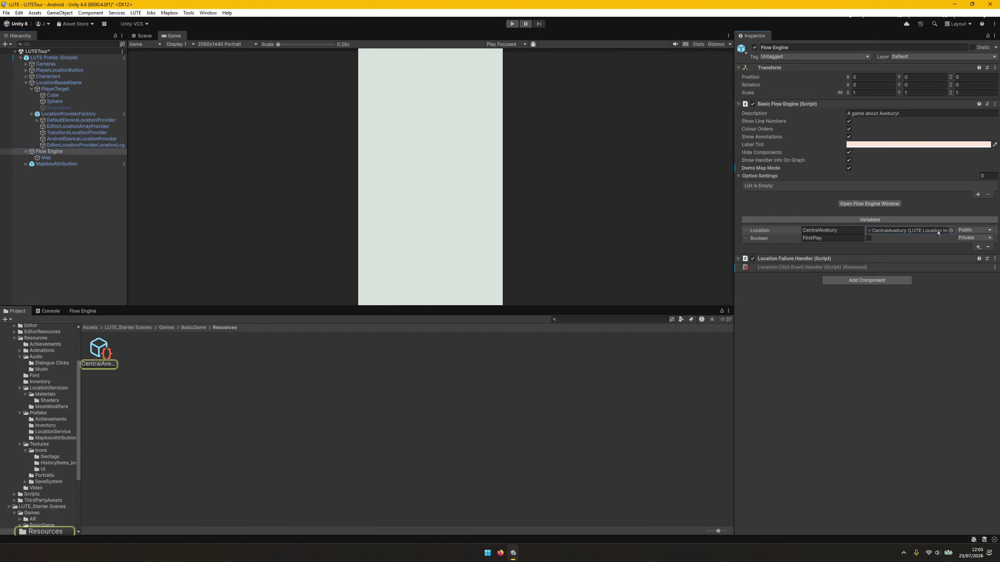
pyautogui.click(994, 124)
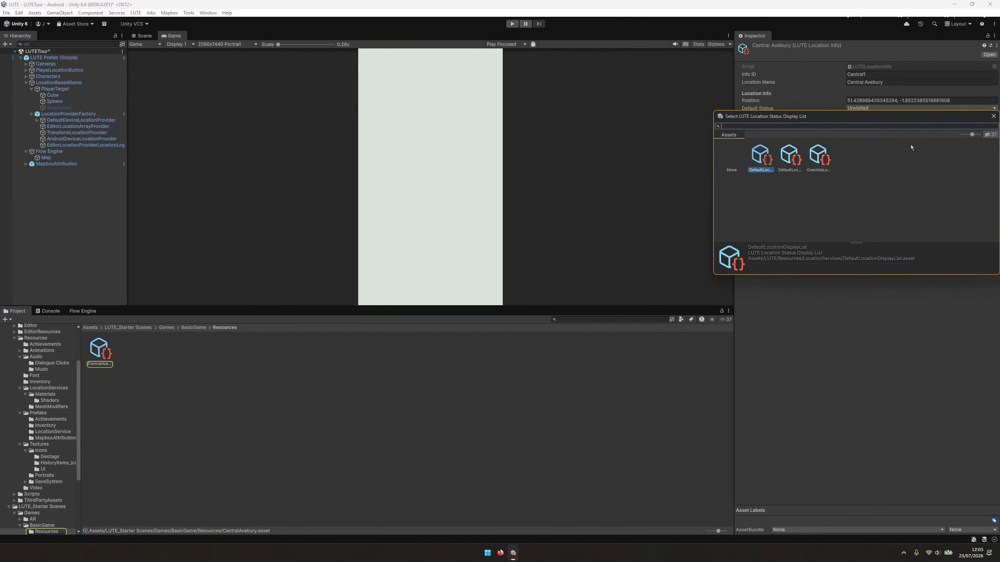
pyautogui.click(789, 157)
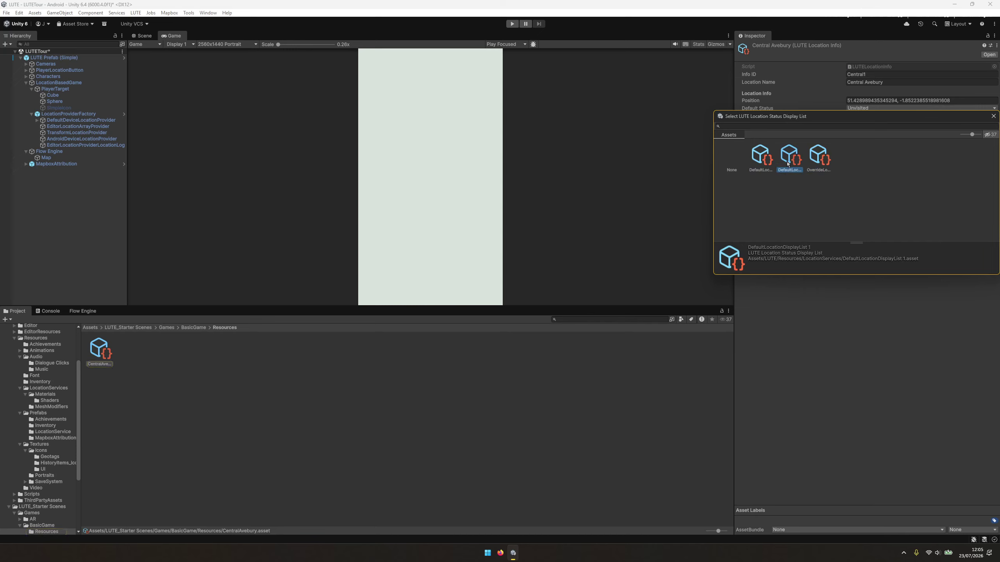
pyautogui.doubleClick(789, 159)
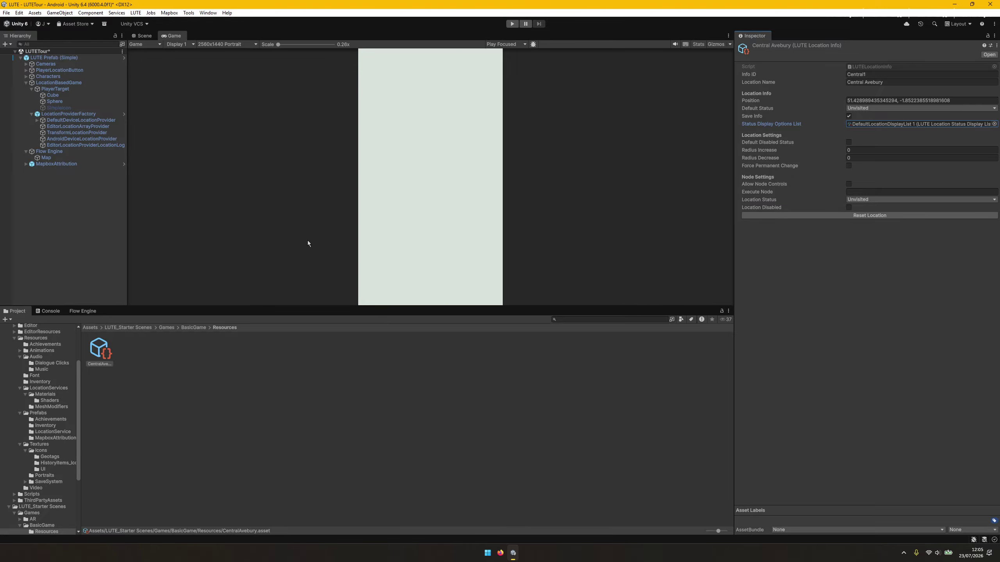
# Playtest the custom location display by advancing Dr. Hippo's opening dialogue, viewing the map and dismissing the Pleasent Panda dialogue
pyautogui.click(512, 24)
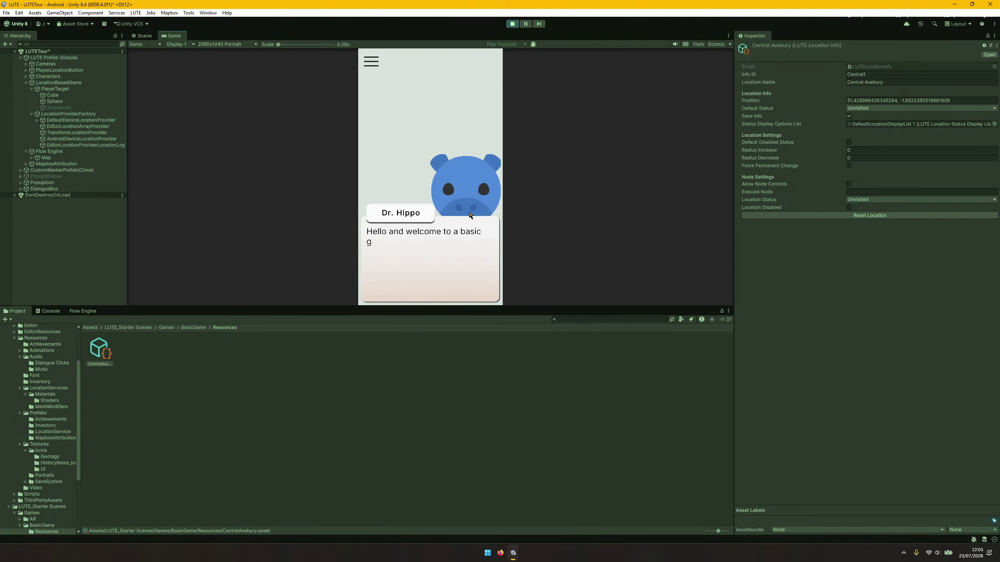
pyautogui.click(469, 213)
pyautogui.click(469, 213)
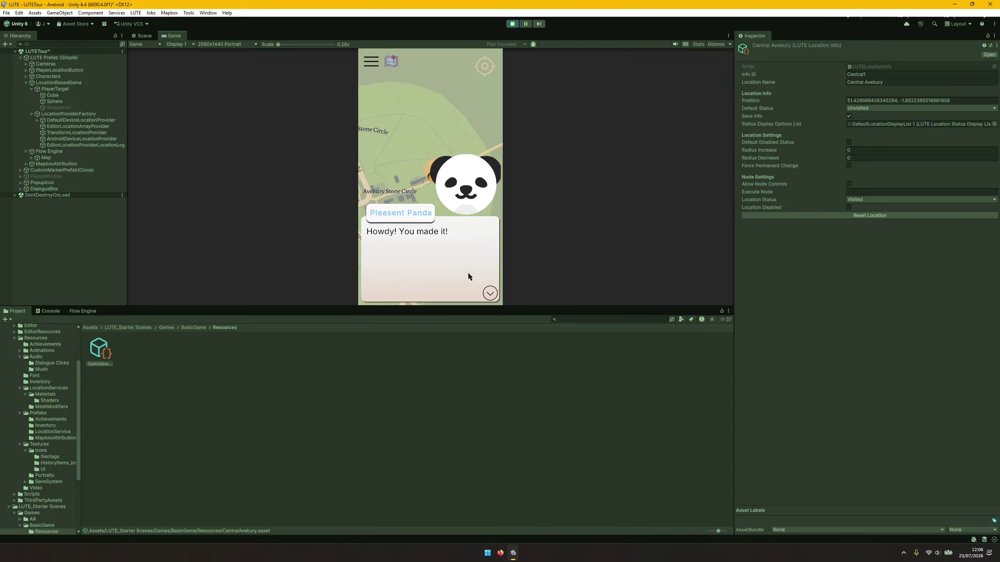
pyautogui.click(454, 234)
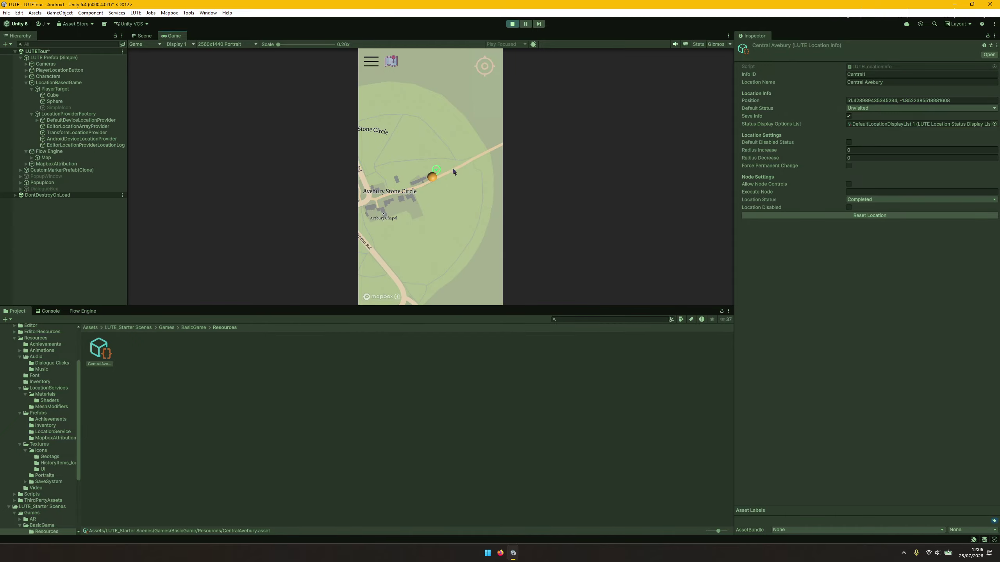